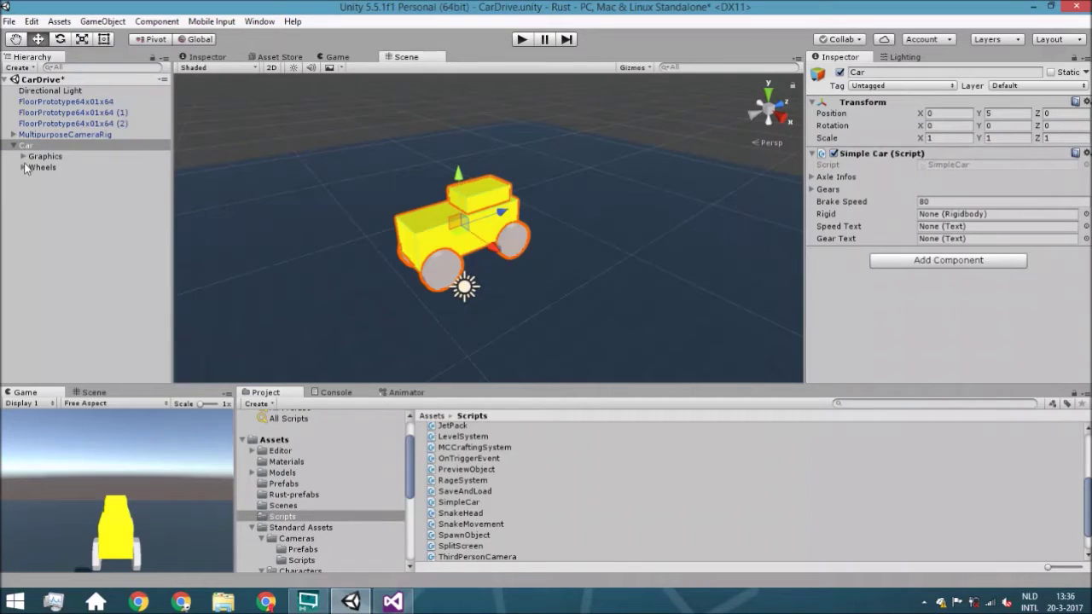
Expand the car's Graphics and Wheels groups and examine the components of Graphics and Graphics (1).
left_click(43, 157)
scroll(1000, 248, "down", 2)
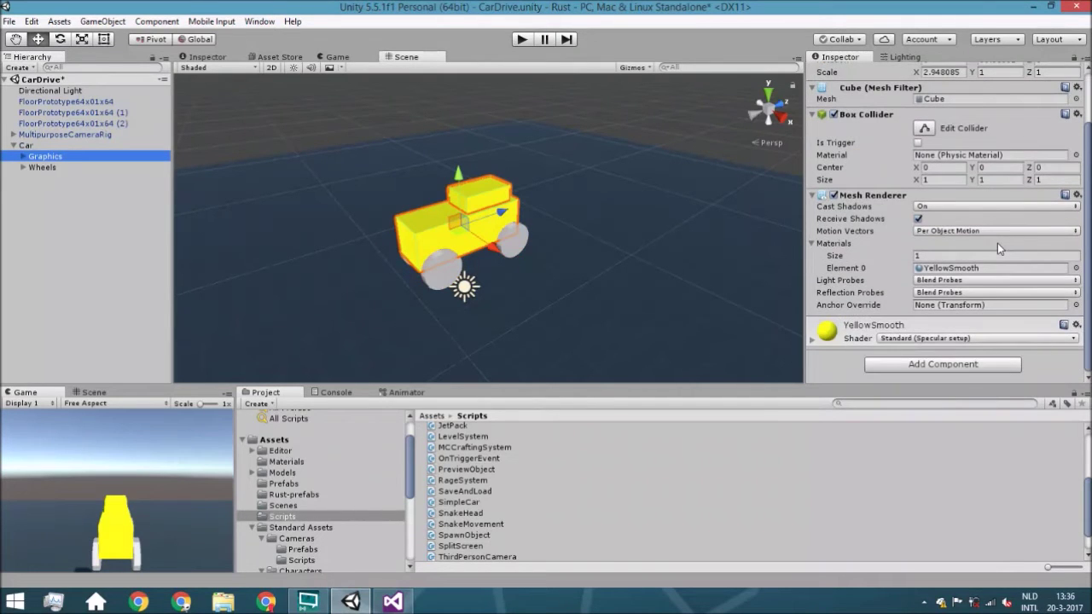
scroll(1000, 247, "up", 2)
left_click(23, 168)
left_click(23, 157)
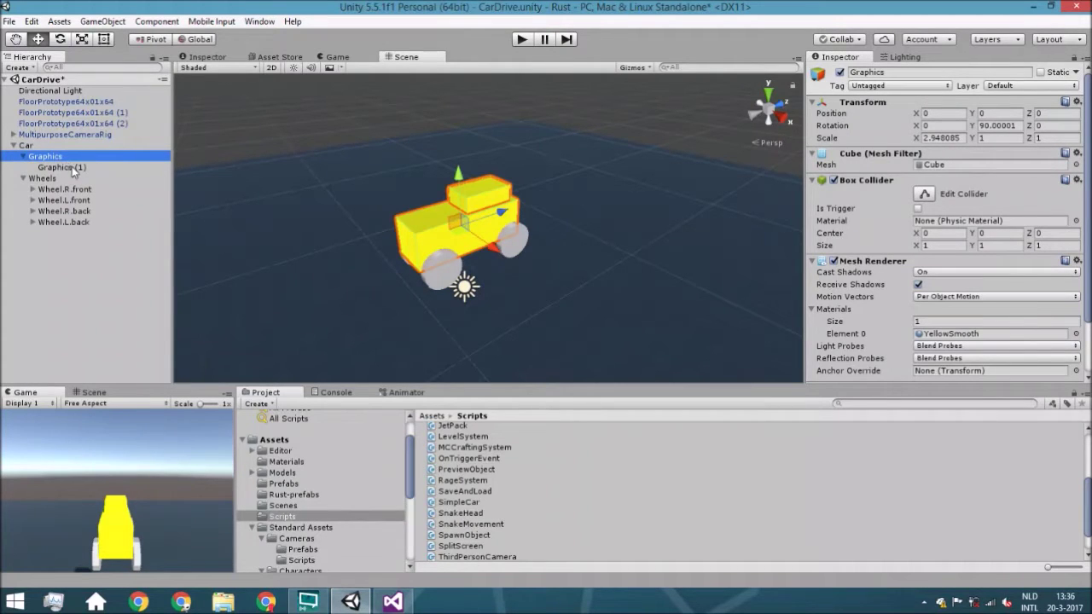
left_click(70, 168)
scroll(876, 268, "down", 3)
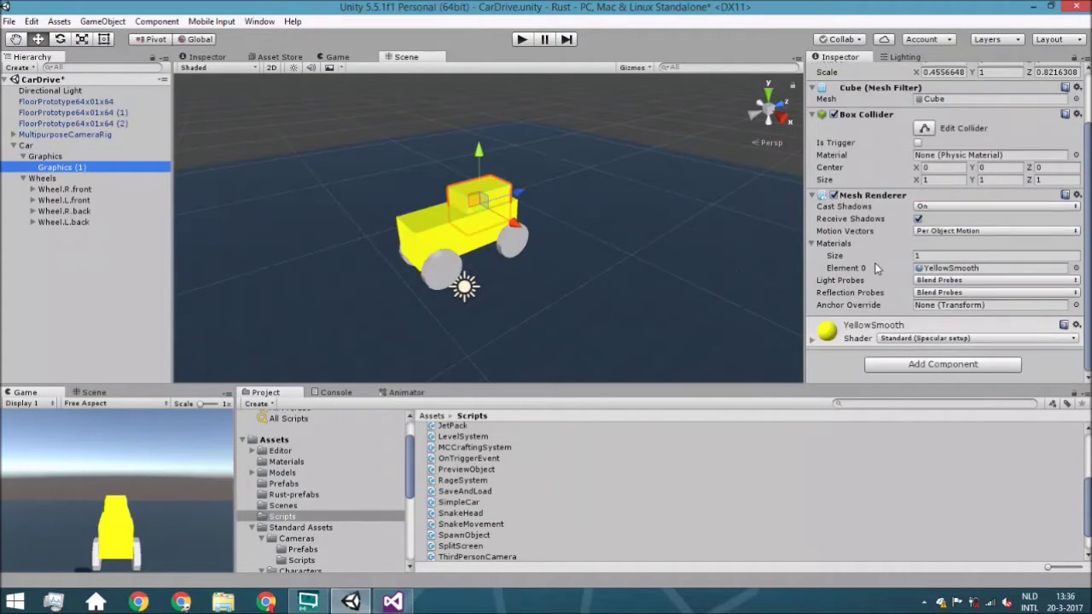
left_click(67, 157)
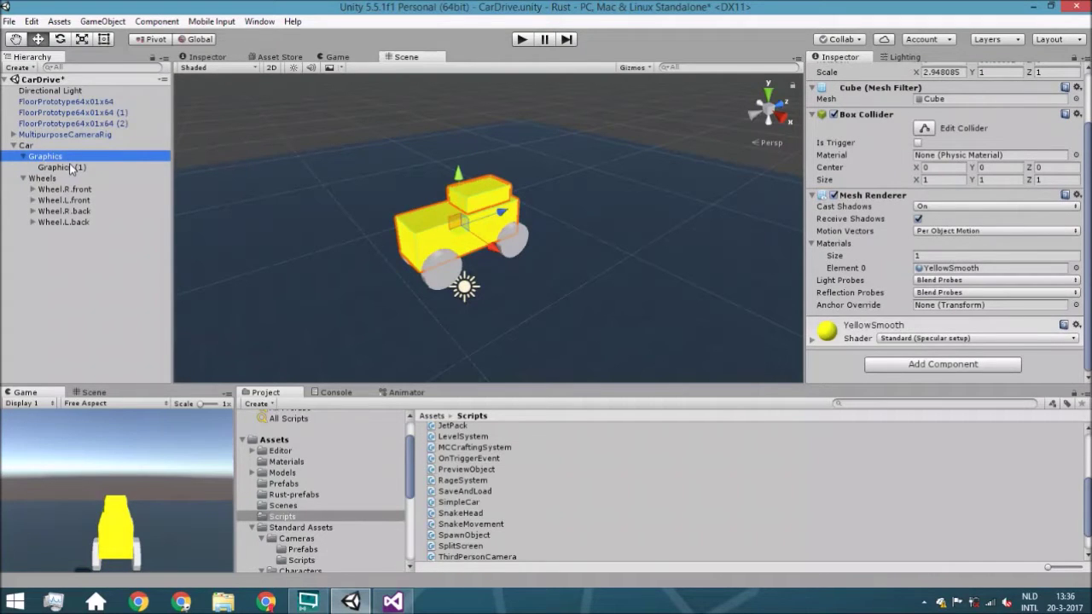
left_click(41, 147)
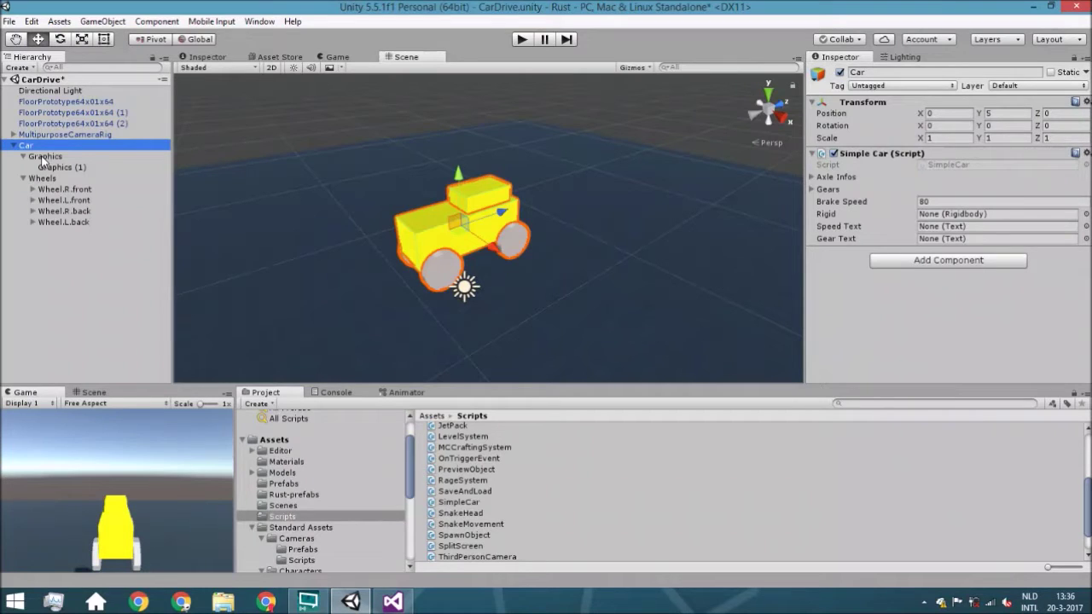
Remove the Box Collider component from both Graphics and Graphics (1).
left_click(41, 157)
left_click(53, 167, "shift")
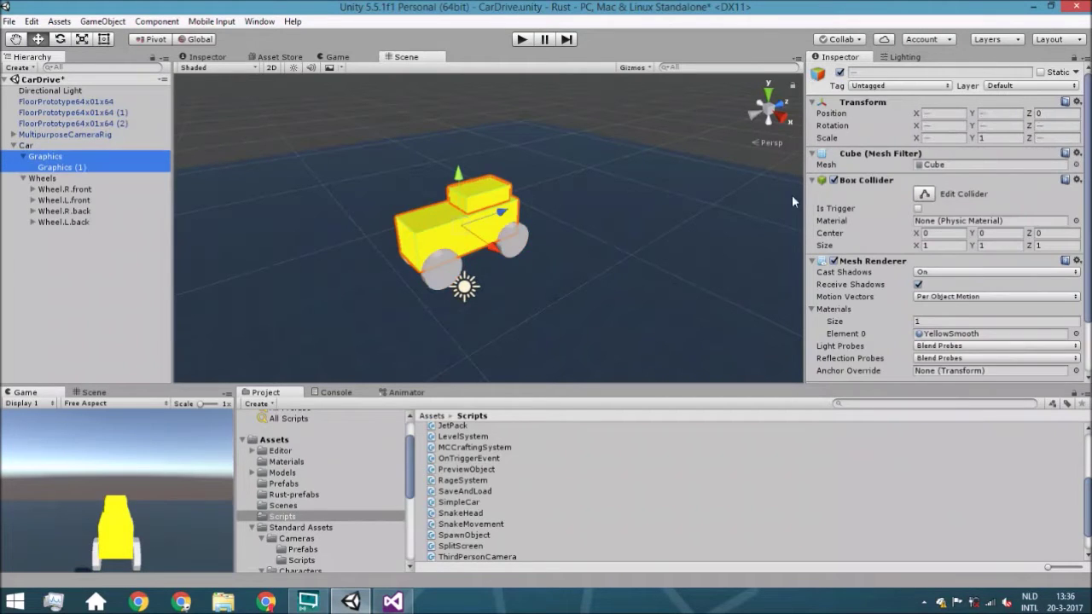
left_click(1078, 179)
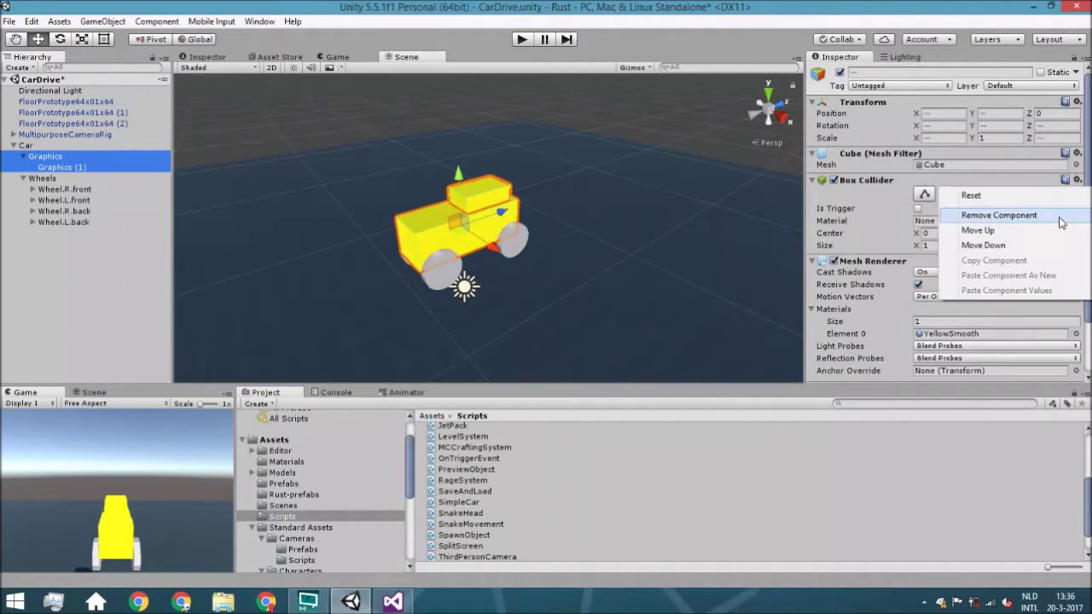
left_click(1061, 218)
Add a Box Collider component to the Car parent object.
left_click(63, 146)
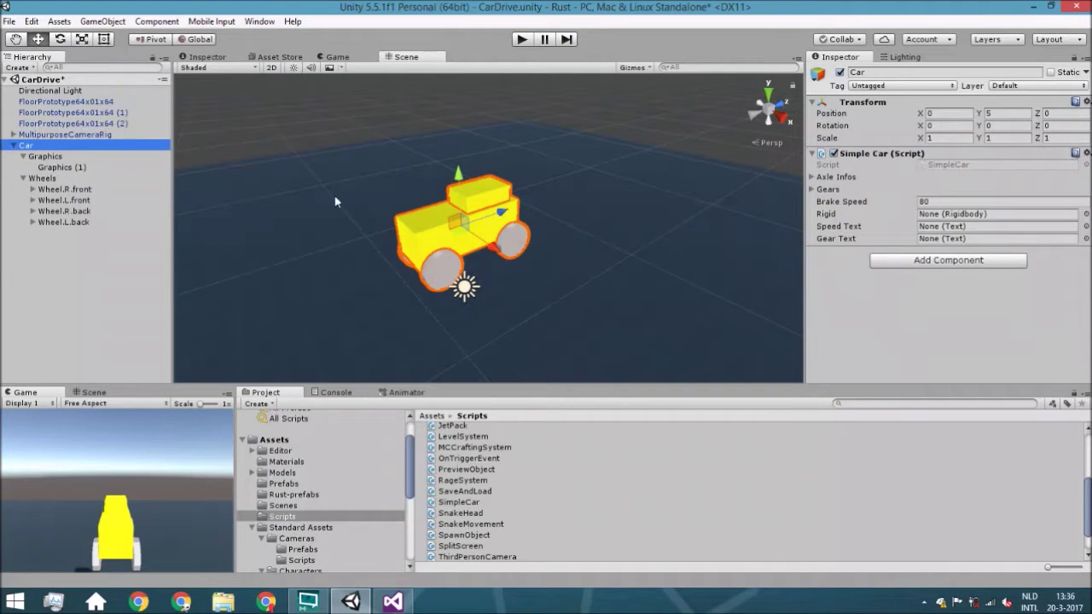
left_click(940, 261)
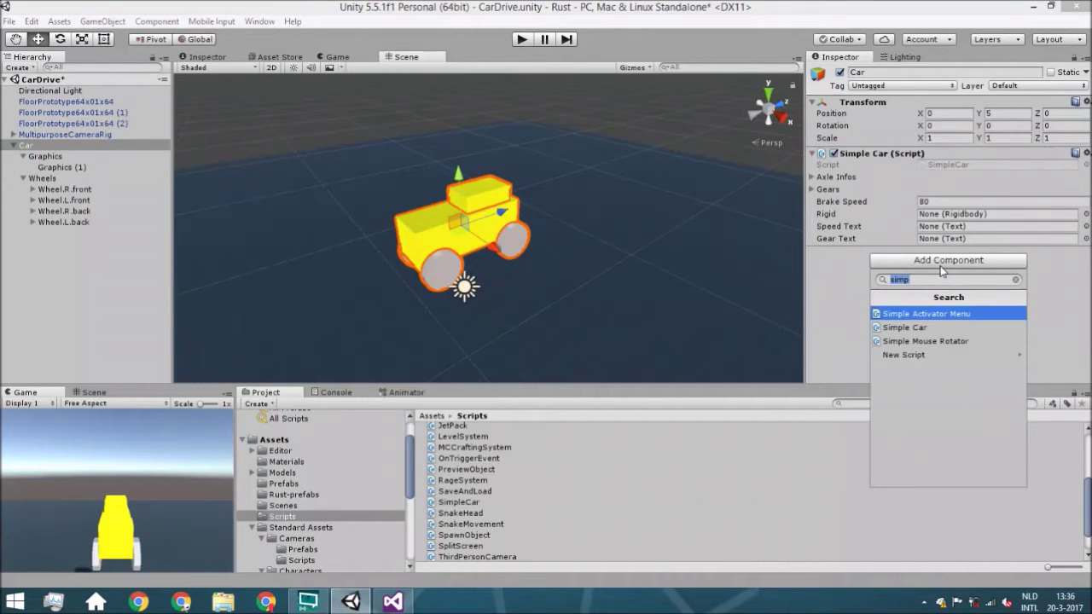
type("box")
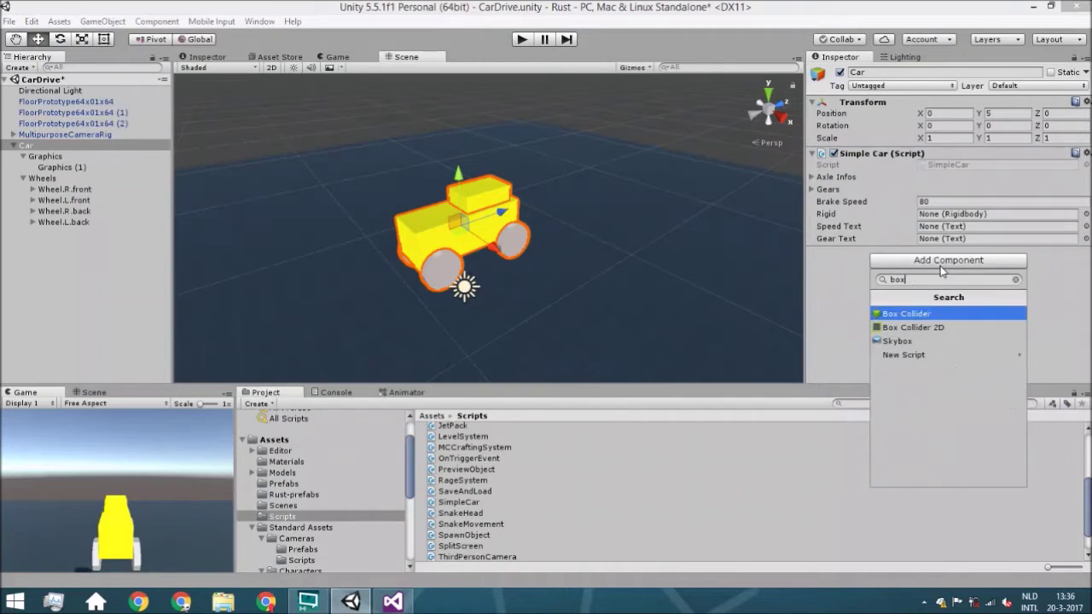
key("Return")
Add a Rigidbody component to the Car and set its mass to 500.
left_click(976, 343)
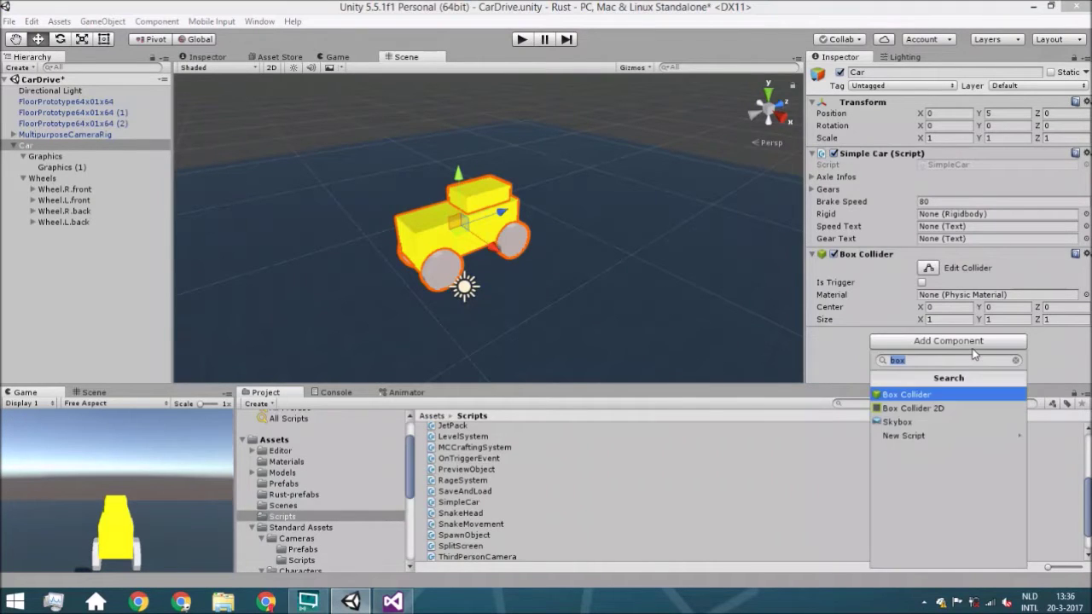
type("rigi")
key("Return")
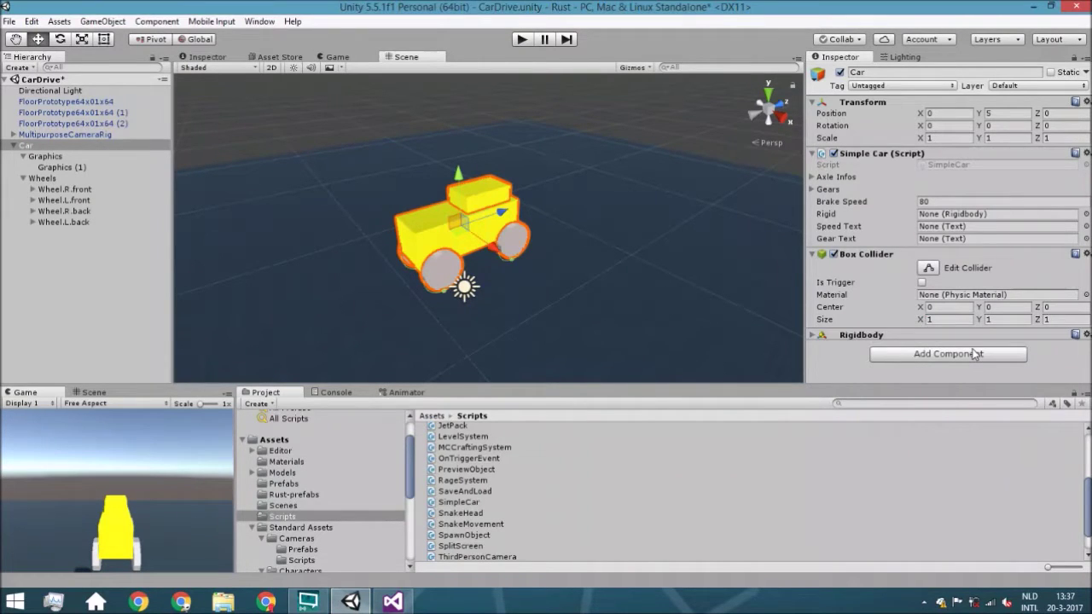
left_click(972, 338)
scroll(930, 316, "down", 3)
left_click(933, 231)
type("500")
Fit the Car's Box Collider to the body length by setting its Z size to 2.95, keeping X and Y at 1.
middle_click_drag(613, 263, 693, 232)
key("w")
right_click_drag(693, 232, 571, 250)
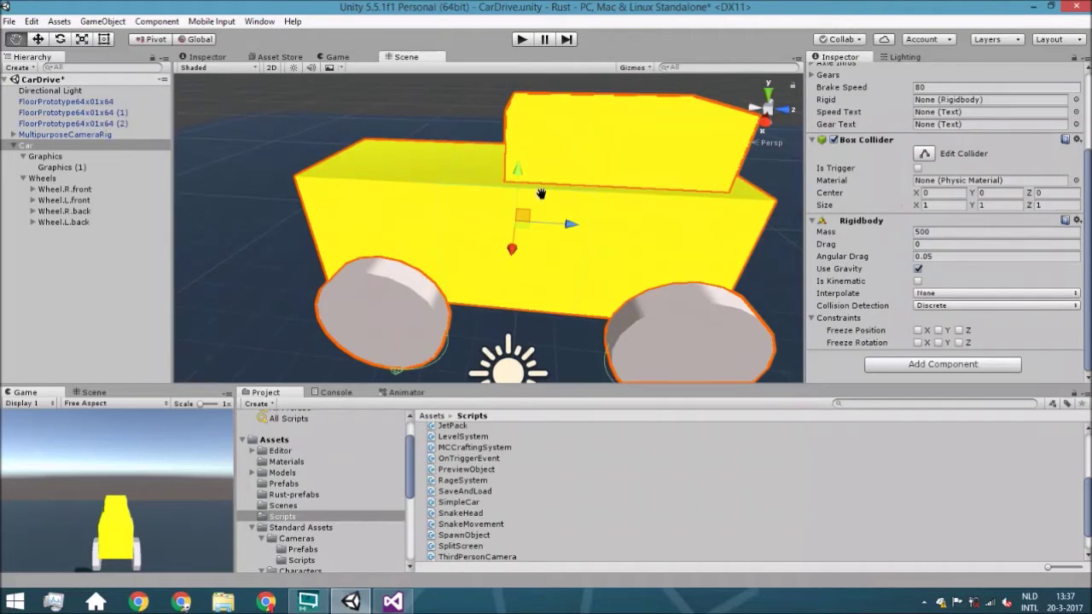
right_click_drag(541, 195, 547, 200)
right_click_drag(560, 248, 589, 257)
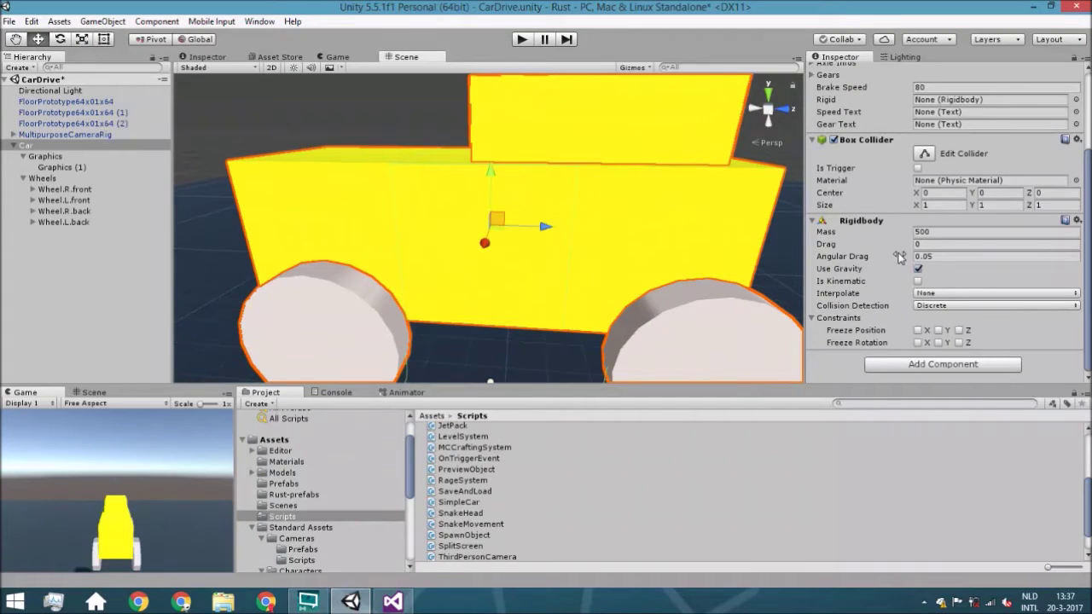
left_click(977, 206)
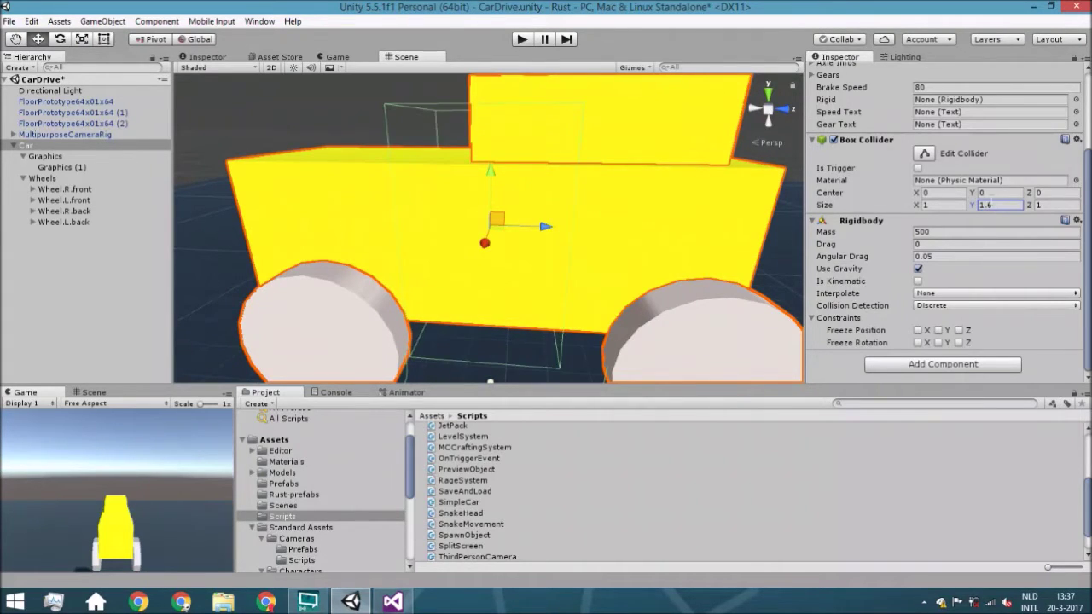
key("shift+Tab")
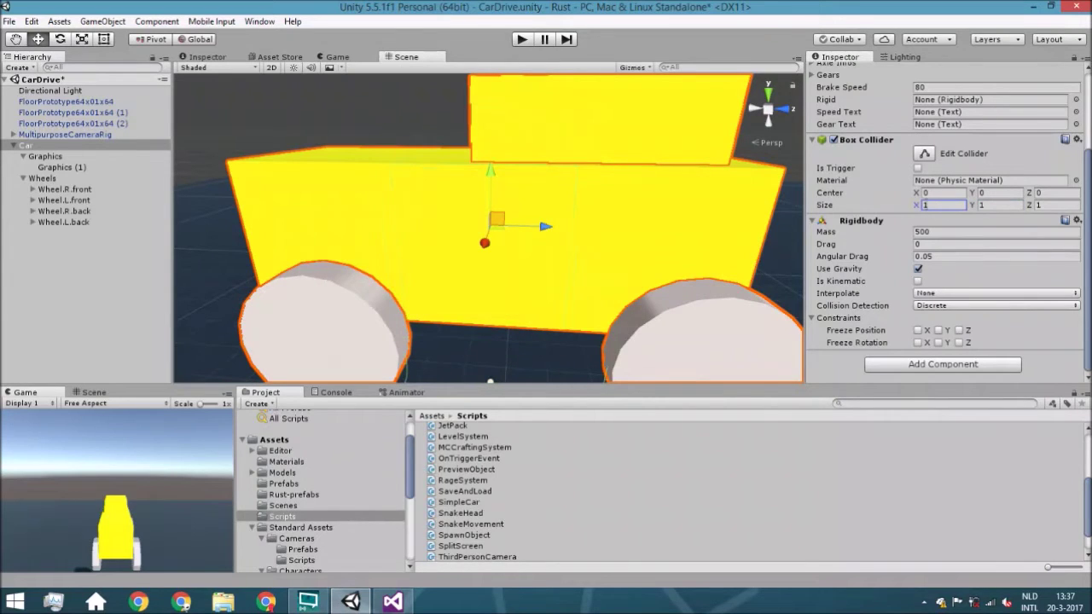
left_click(1042, 206)
type("1.8")
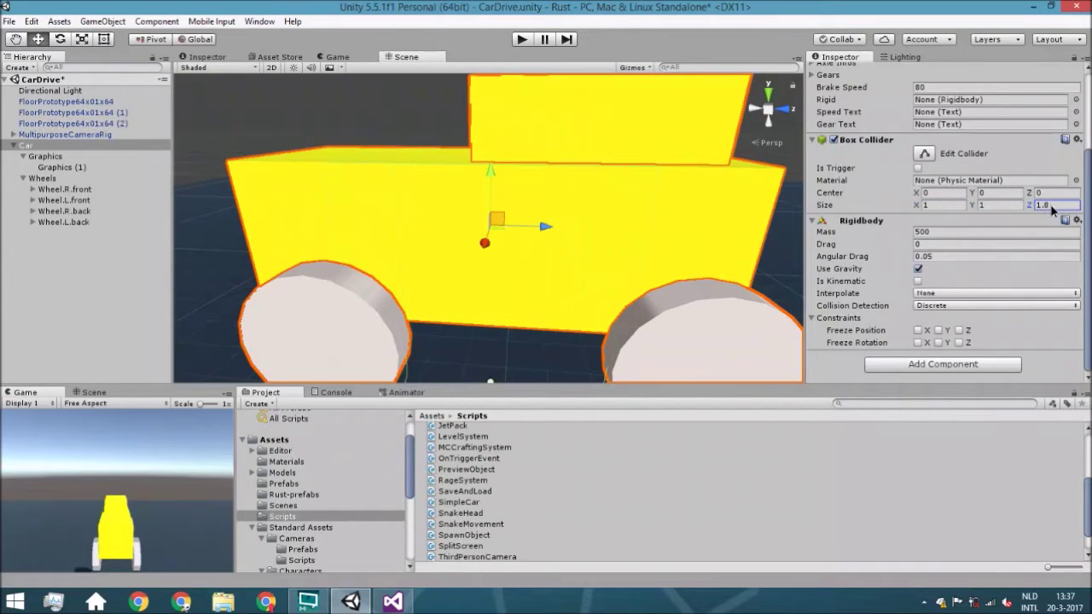
key("BackSpace")
key("BackSpace")
type("85")
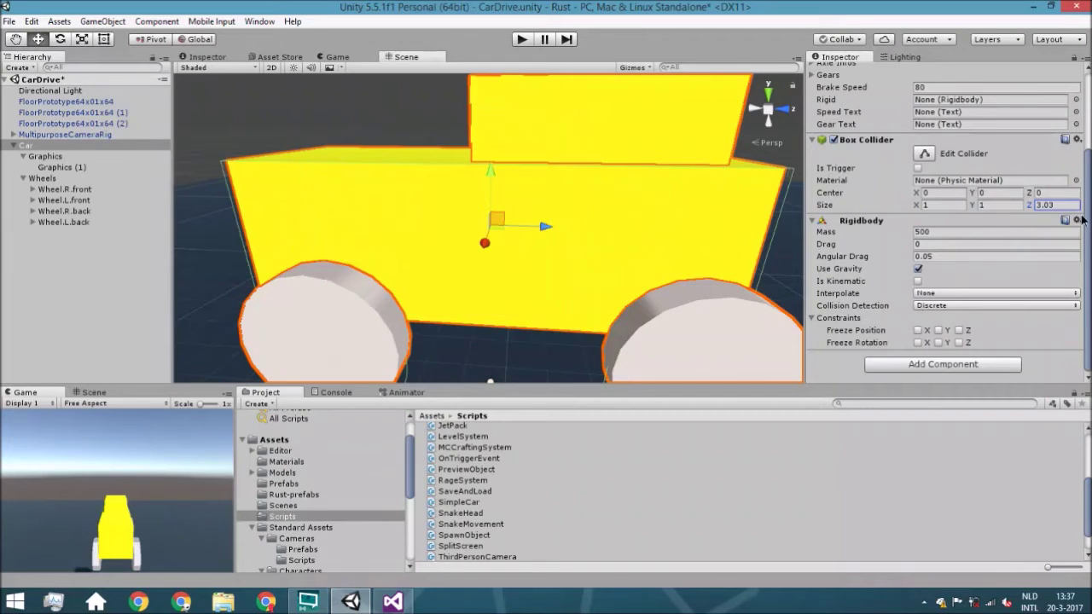
key("BackSpace")
key("BackSpace")
type("95")
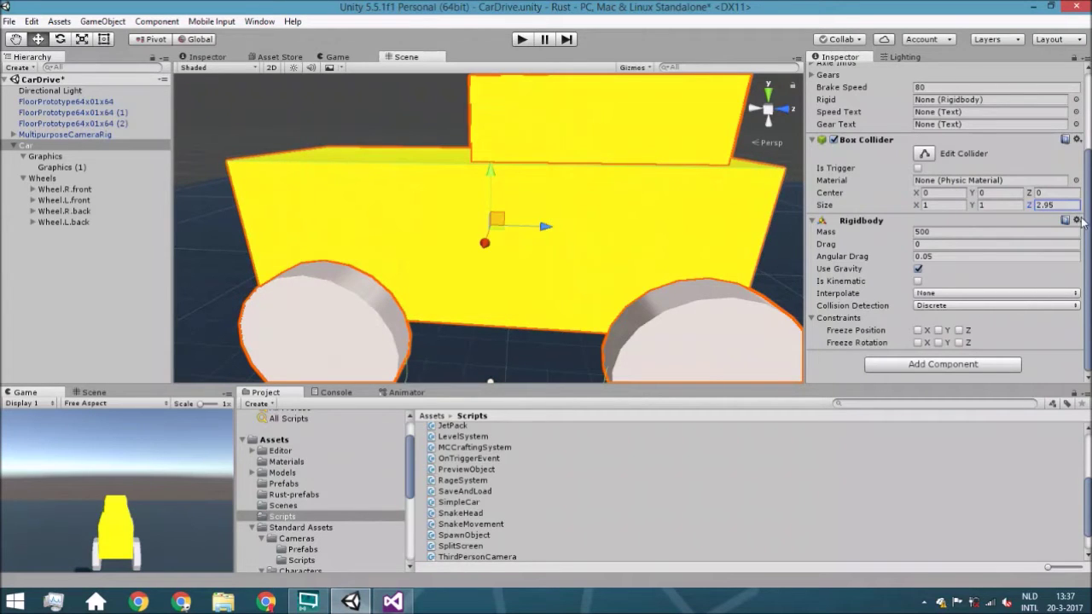
Inspect the fit of the collider around the car body and wheels from several angles.
left_click_drag(504, 226, 576, 231, "alt")
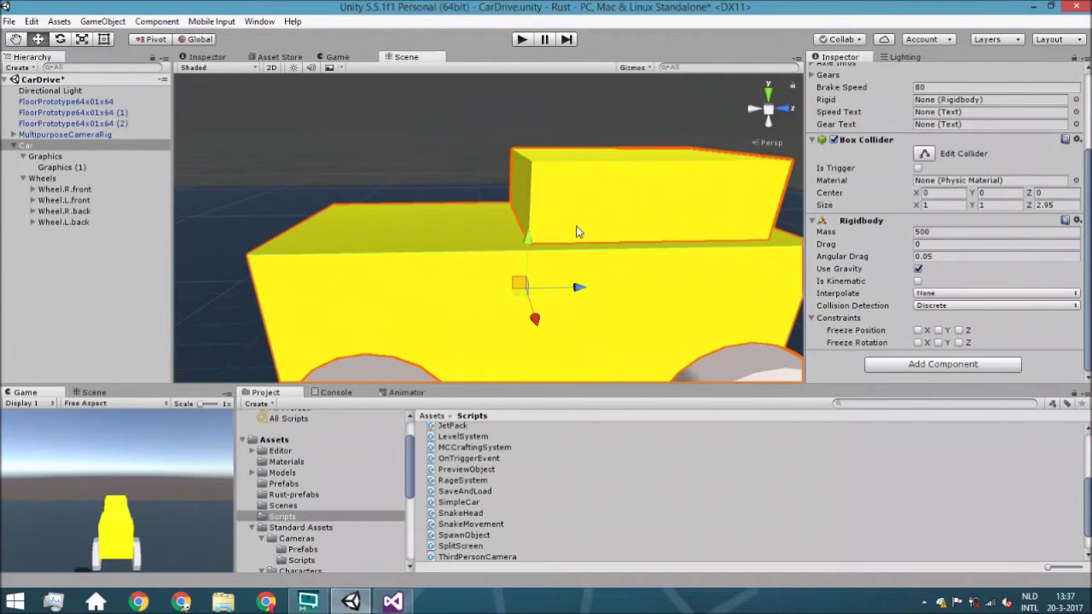
left_click_drag(719, 263, 597, 238, "alt")
scroll(546, 222, "up", 2)
scroll(546, 222, "down", 3)
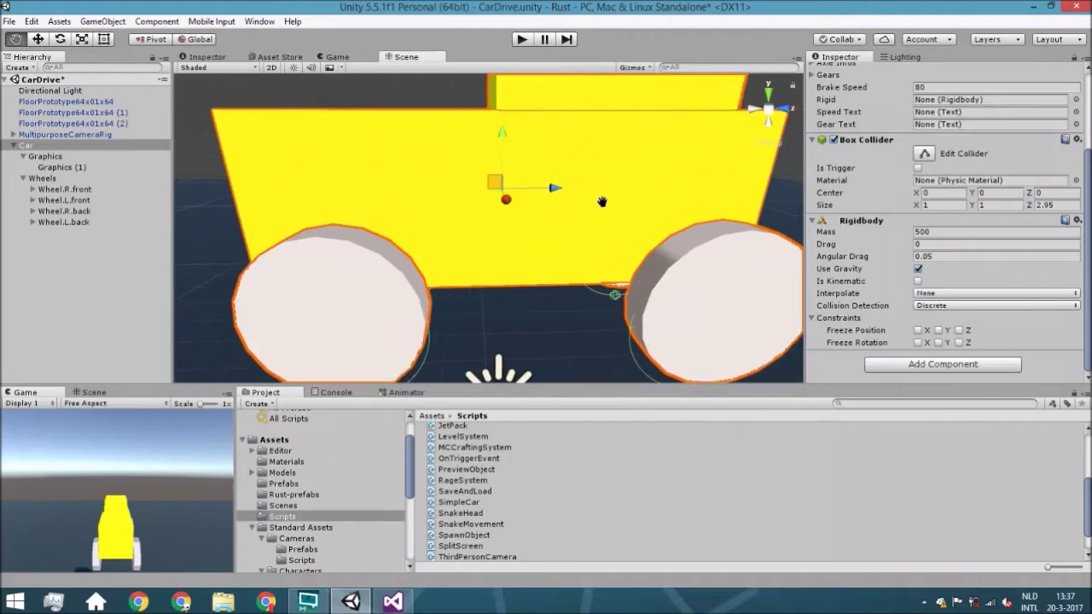
scroll(546, 221, "down", 1)
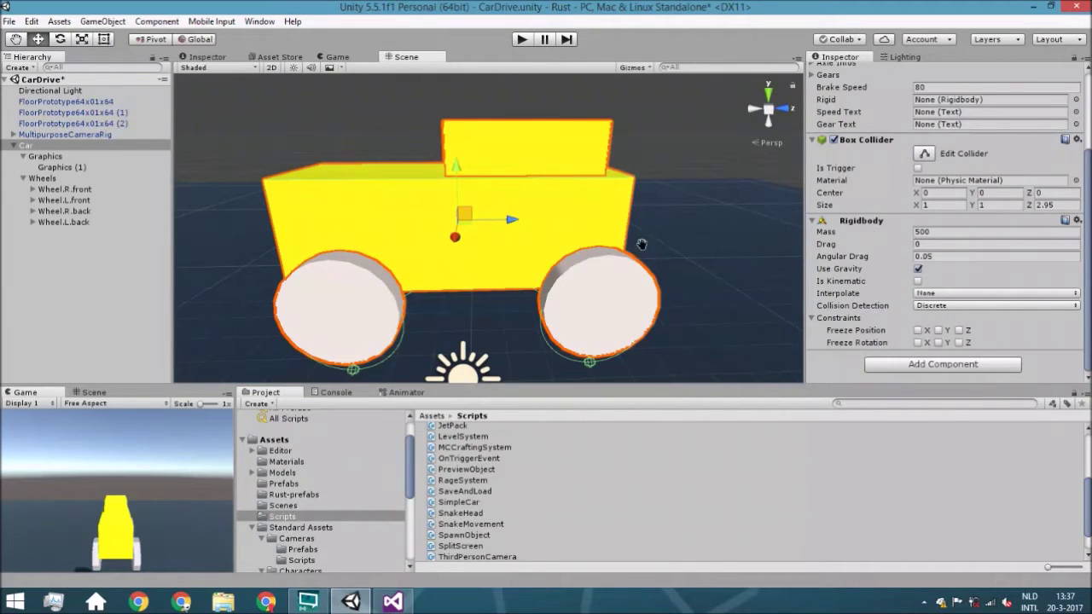
middle_click_drag(641, 245, 664, 263)
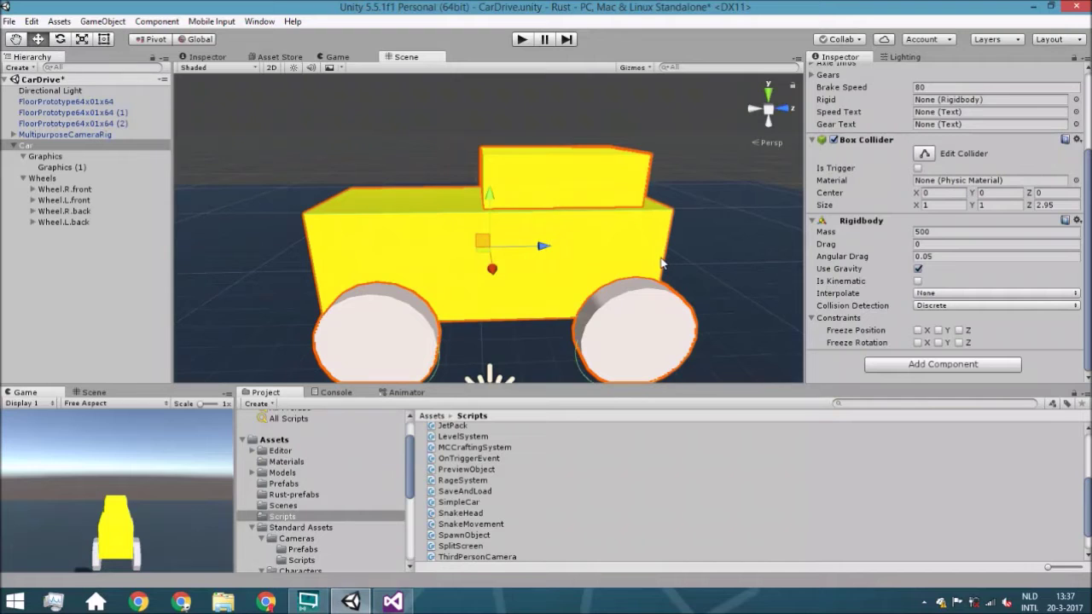
middle_click_drag(662, 264, 650, 265)
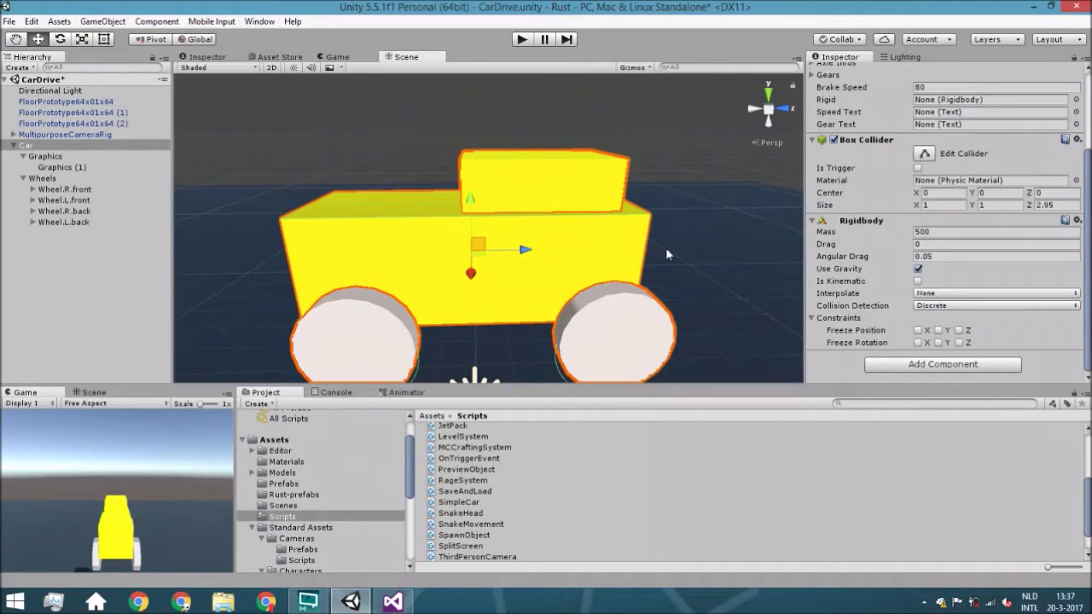
middle_click_drag(547, 255, 547, 208)
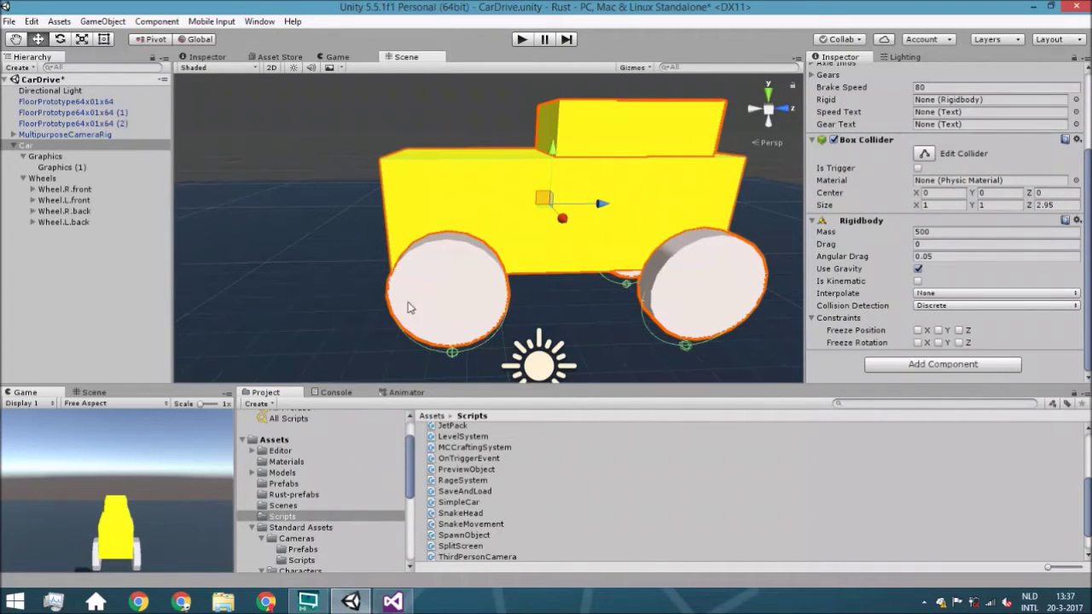
middle_click_drag(570, 264, 562, 239)
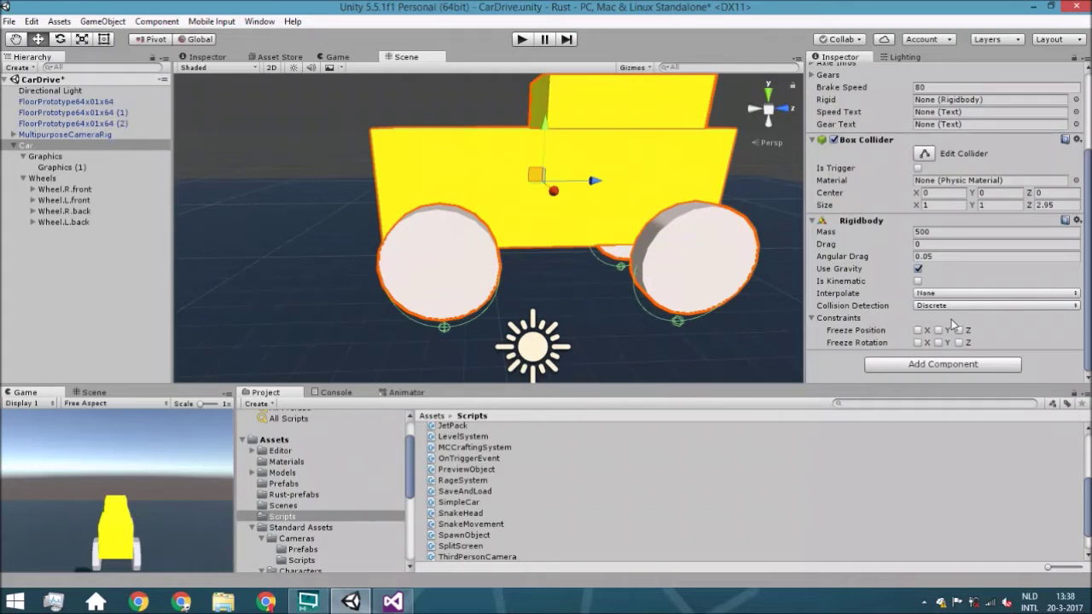
Assign the Car's own Rigidbody to the Rigid reference of the Simple Car script.
scroll(925, 221, "up", 1)
scroll(925, 217, "up", 2)
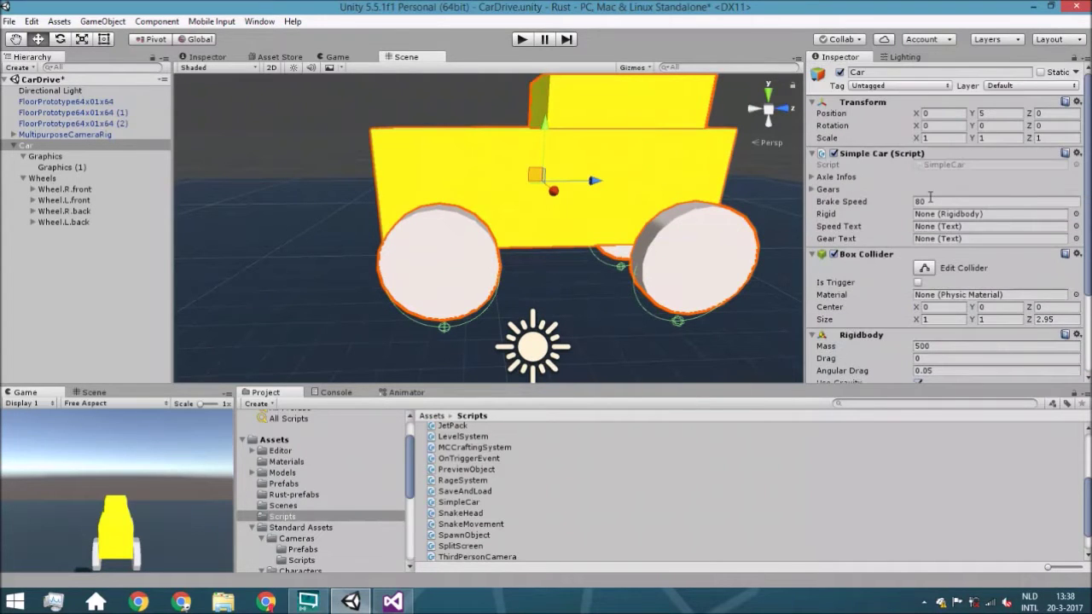
scroll(928, 196, "down", 3)
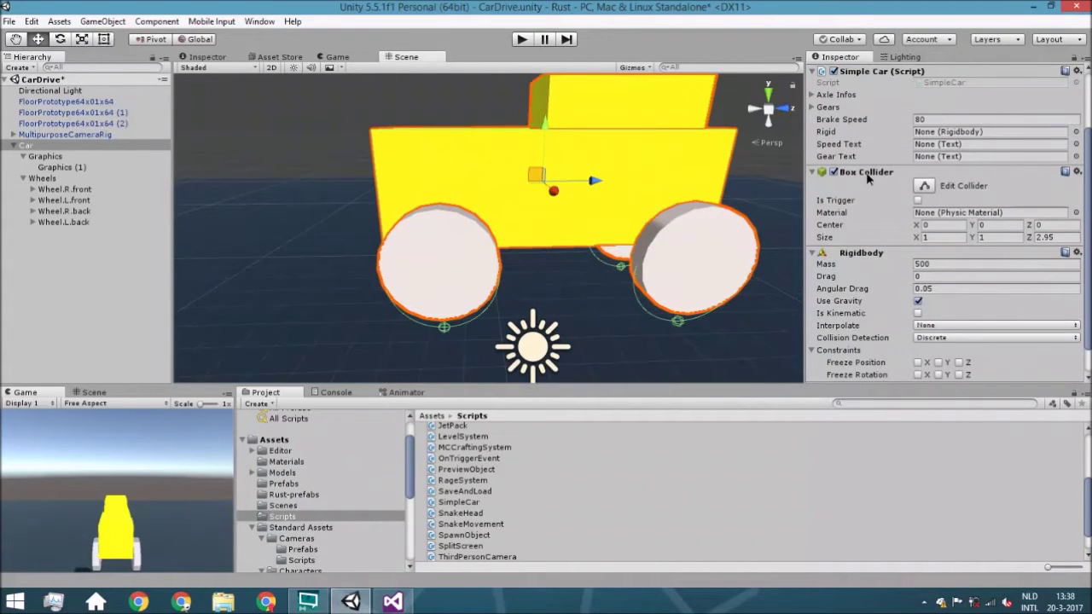
left_click_drag(870, 254, 963, 135)
Create a UI Canvas and place it at the root of the scene hierarchy, outside the Car.
right_click(53, 253)
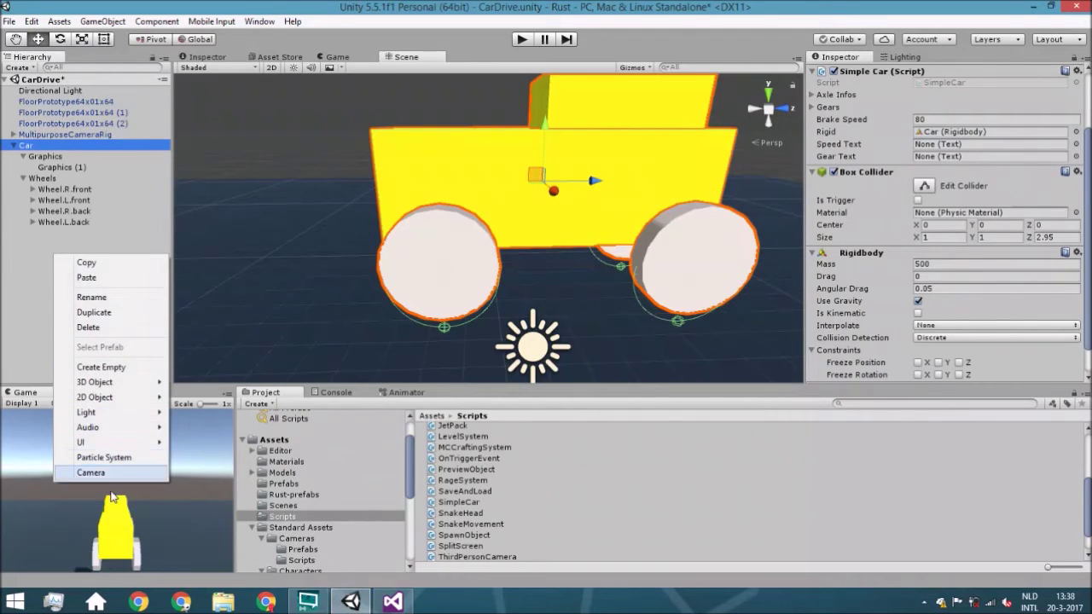
mouse_move(120, 444)
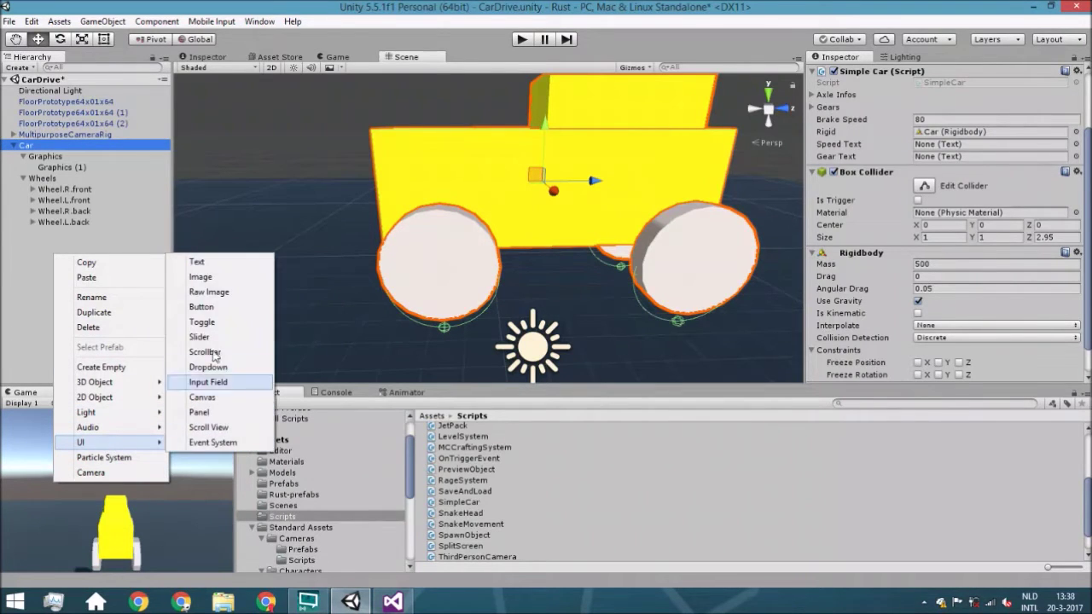
left_click(205, 397)
left_click_drag(43, 233, 41, 339)
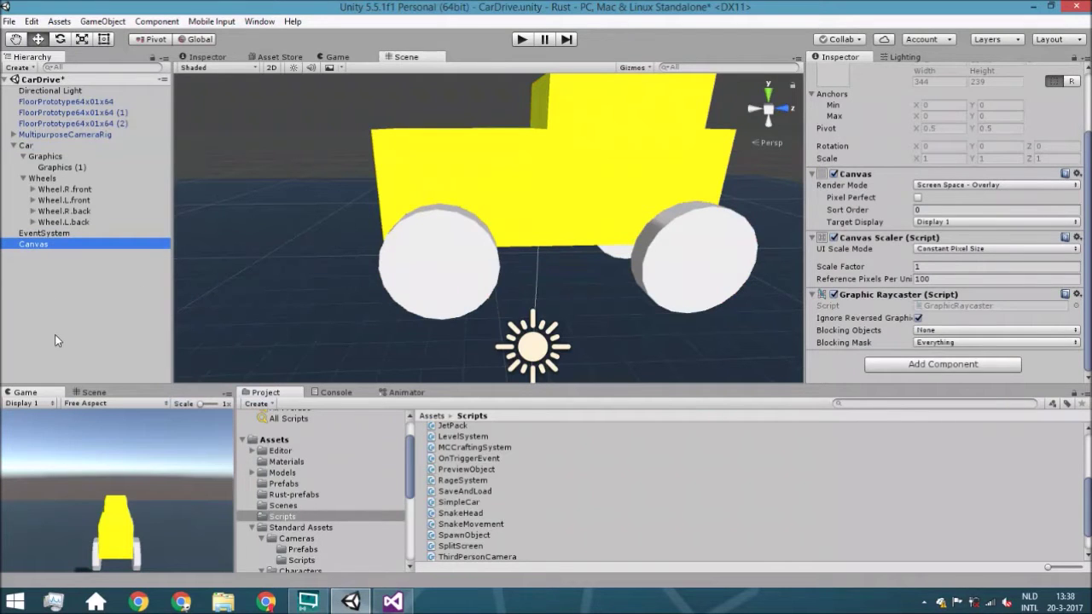
Set the Canvas Scaler's UI scale mode to Scale With Screen Size.
left_click_drag(450, 305, 802, 230, "alt")
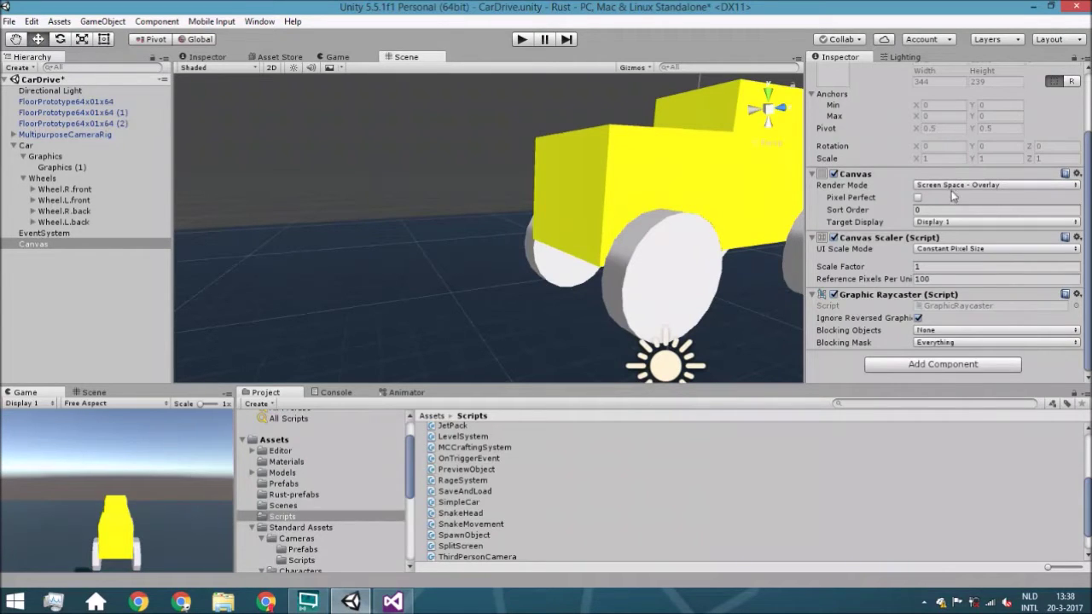
left_click(957, 248)
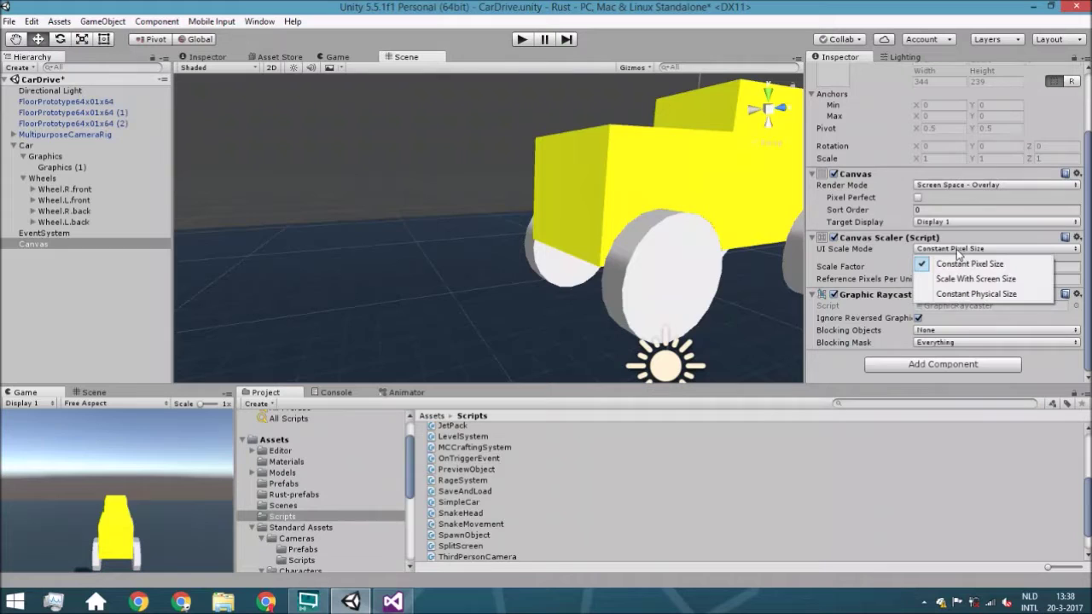
left_click(1018, 285)
left_click_drag(566, 248, 940, 314, "alt")
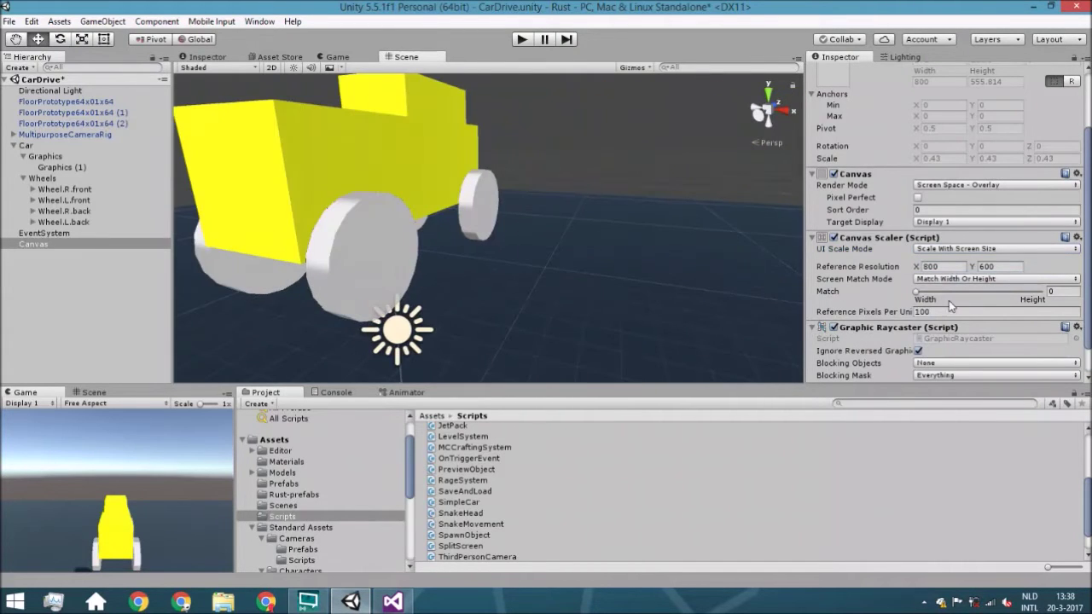
scroll(632, 206, "down", 5)
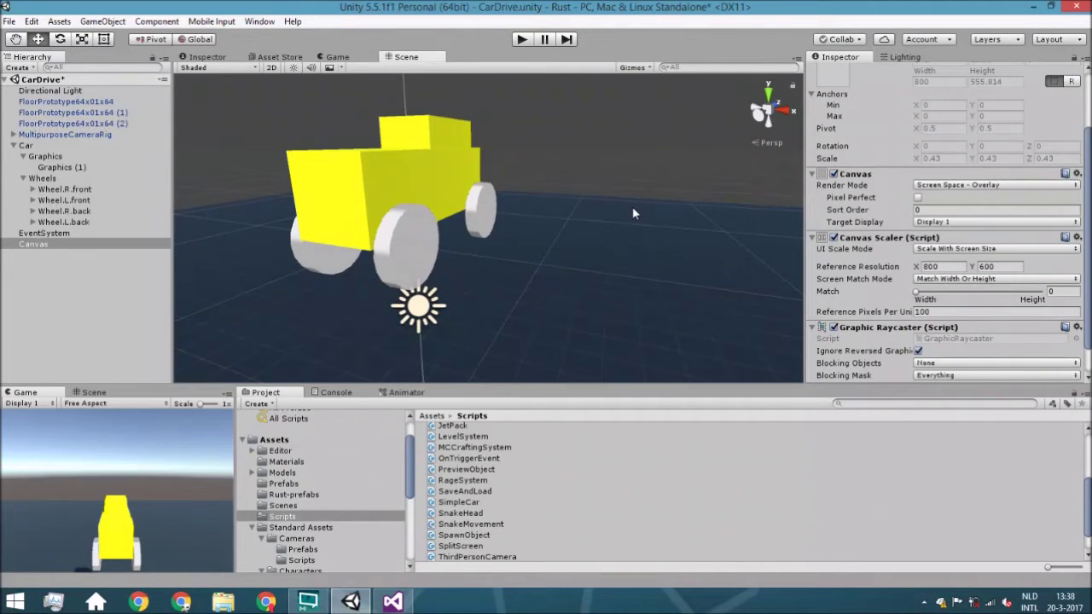
Add a UI Text object as a child of the Canvas.
right_click(46, 244)
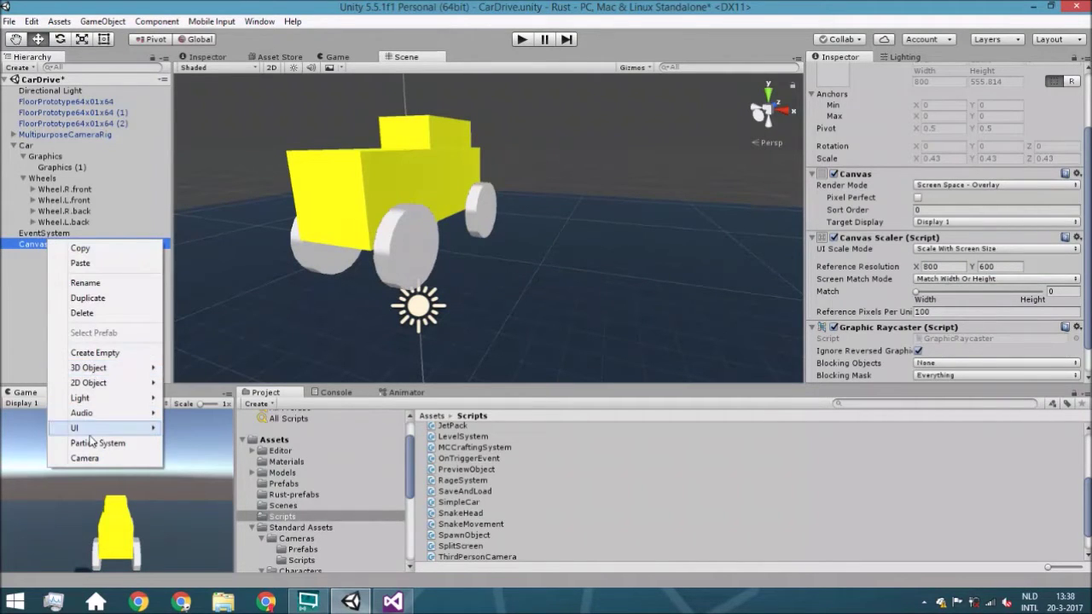
mouse_move(102, 428)
left_click(217, 247)
View the Canvas straight on and move the new text into its upper-left corner, at about X -301, Y 251.
right_click_drag(426, 312, 551, 182)
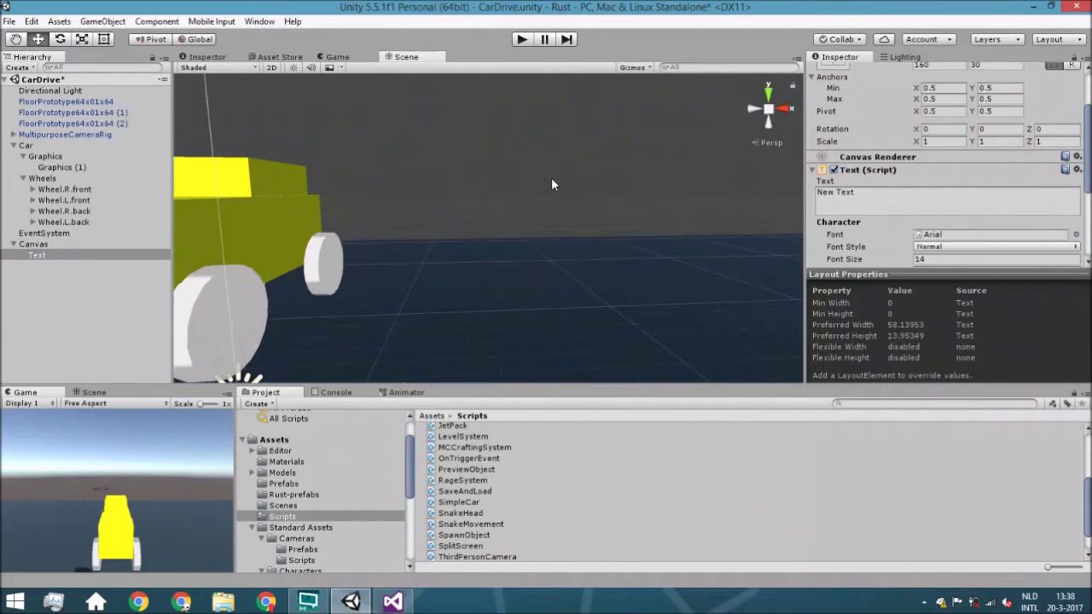
key("f")
right_click_drag(520, 188, 715, 192)
left_click(752, 112)
left_click(768, 109)
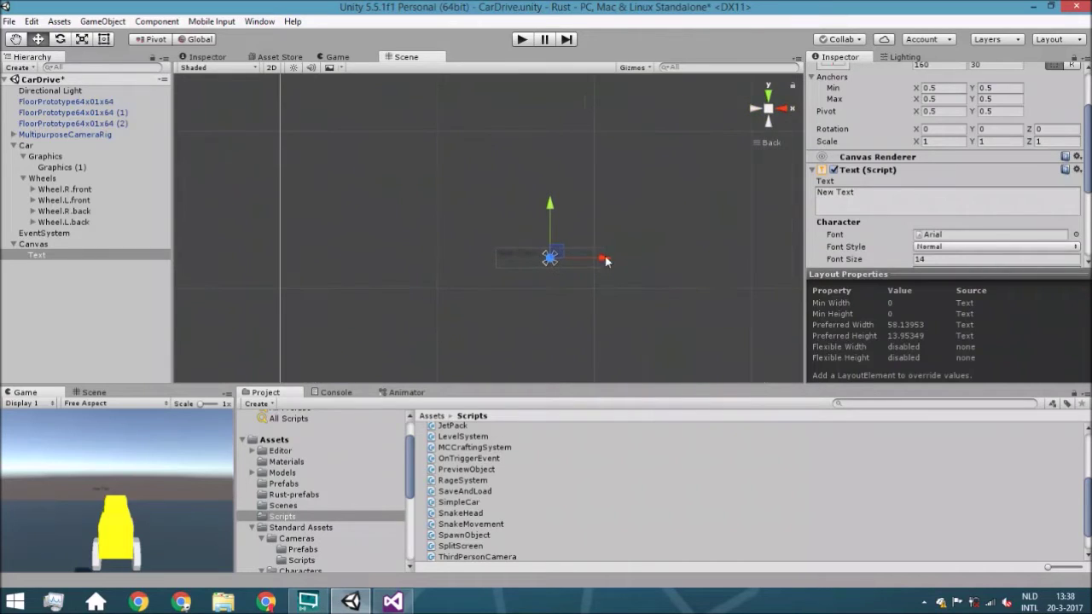
middle_click_drag(559, 250, 481, 238)
left_click_drag(464, 232, 429, 210)
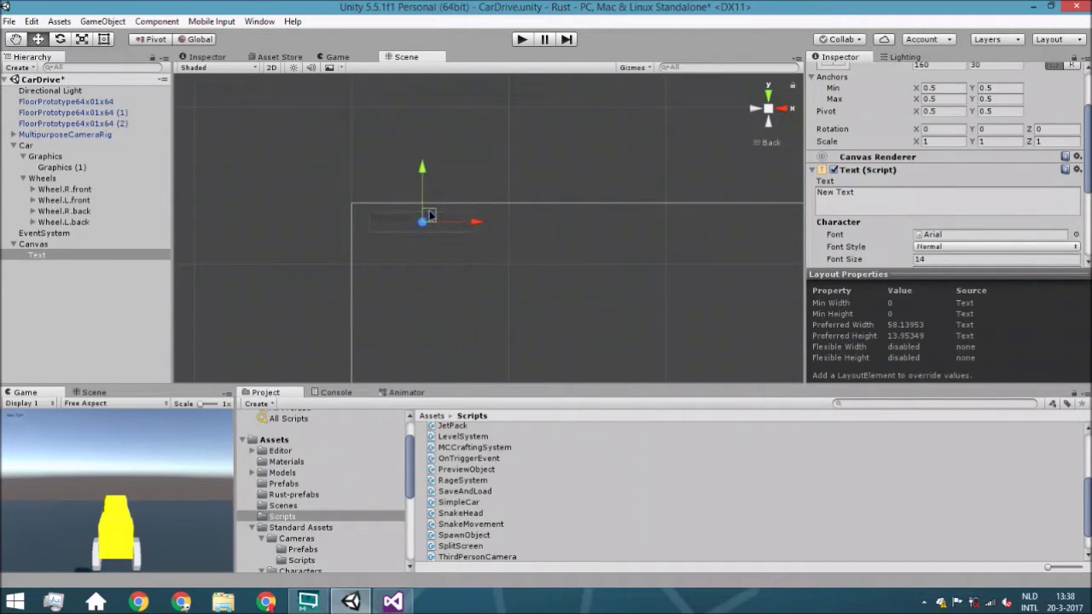
Rename the new text object as CurrentGearText.
scroll(876, 82, "up", 3)
left_click(876, 73)
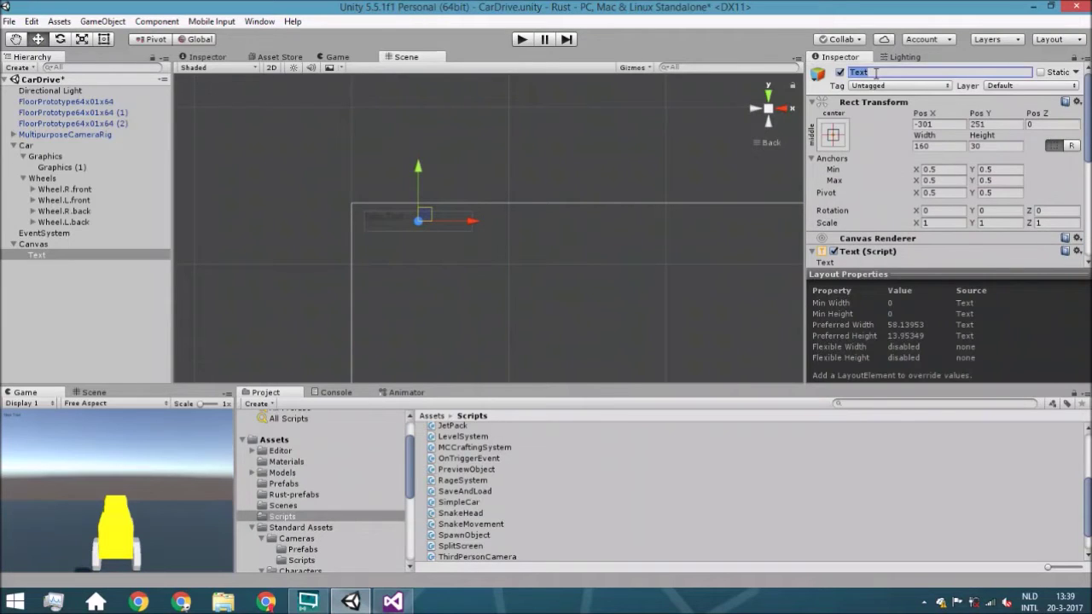
type("CurrentGearText")
key("Return")
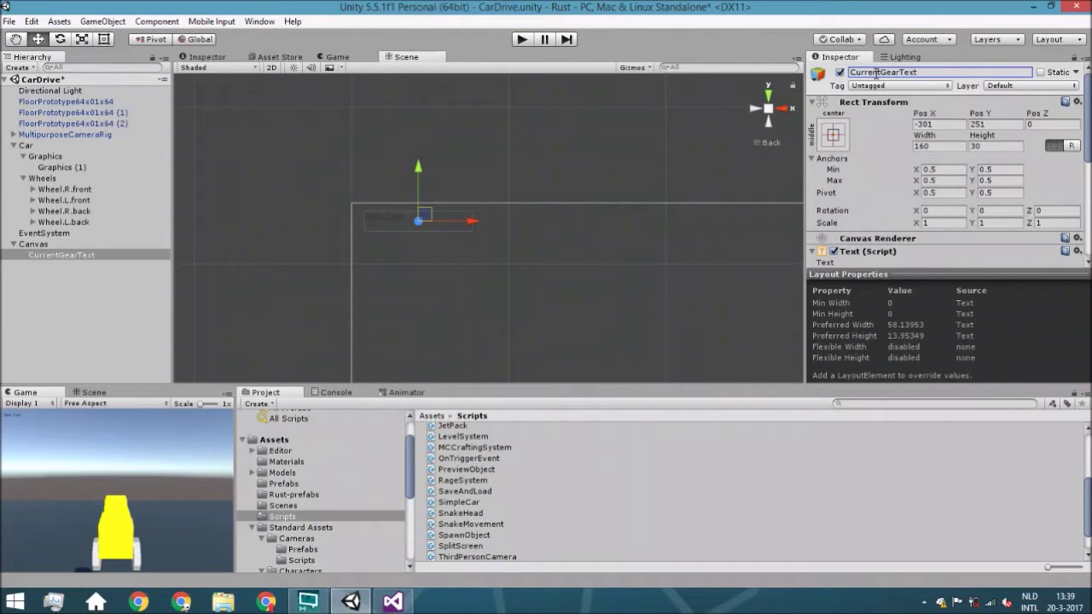
Set the text color of CurrentGearText to white.
scroll(935, 145, "down", 5)
left_click(937, 205)
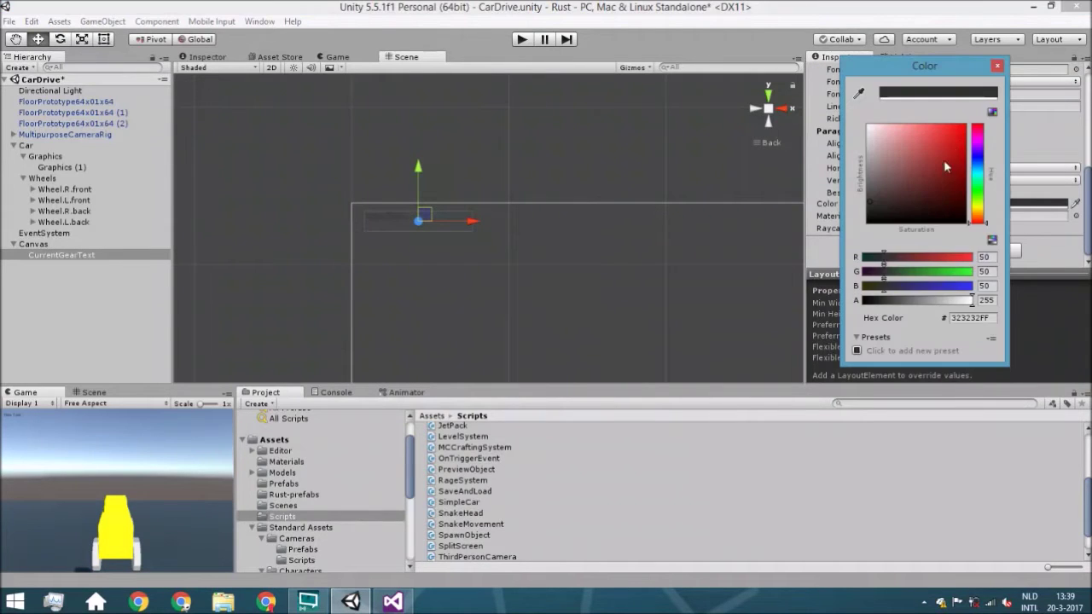
left_click_drag(923, 135, 868, 126)
left_click(997, 65)
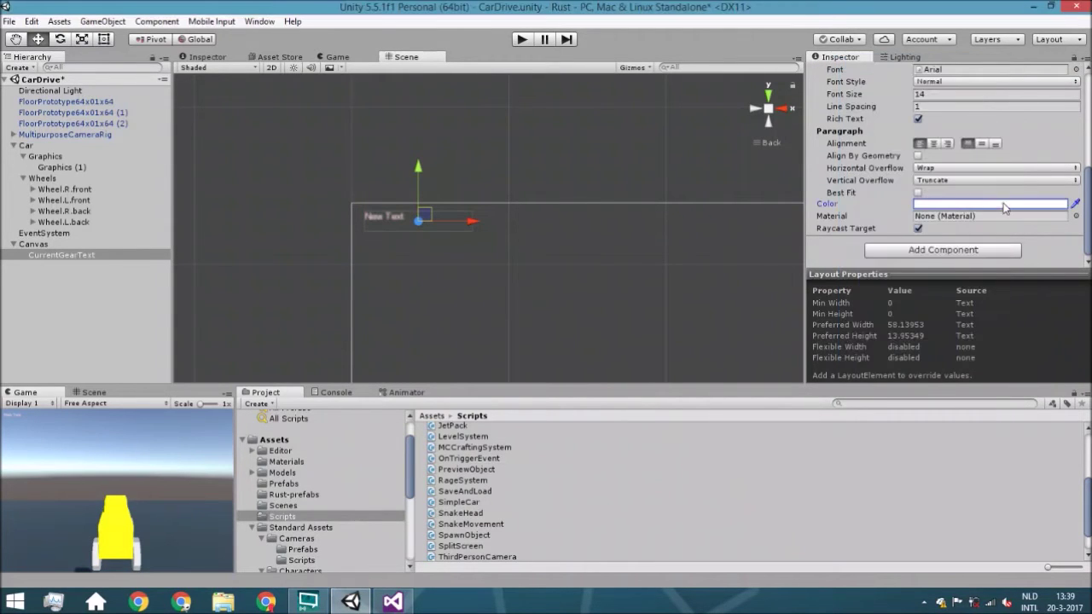
Add an Outline component to CurrentGearText.
left_click(983, 250)
type("outline")
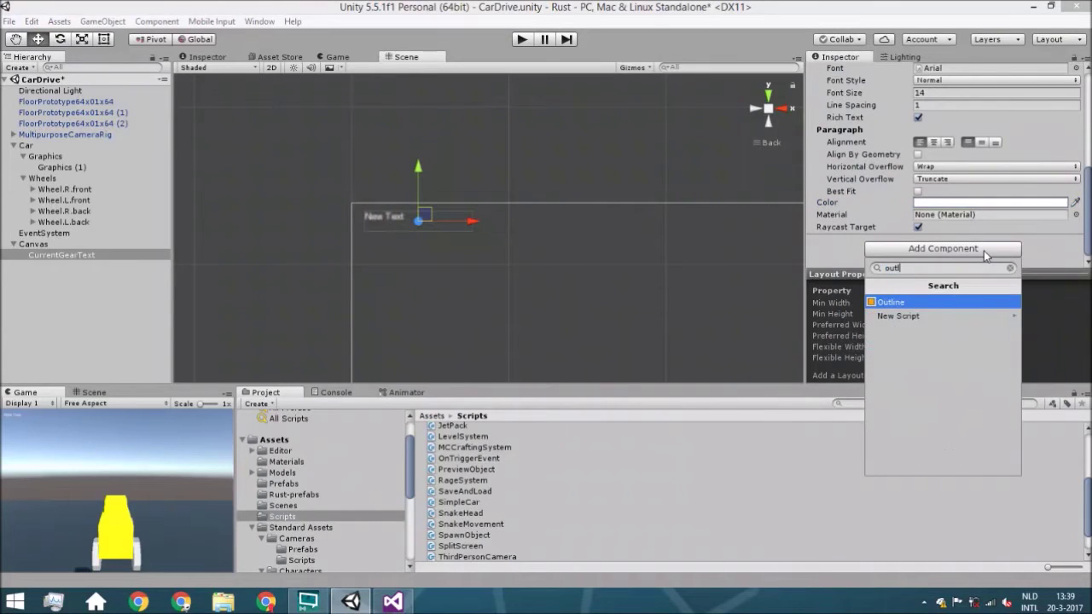
key("Return")
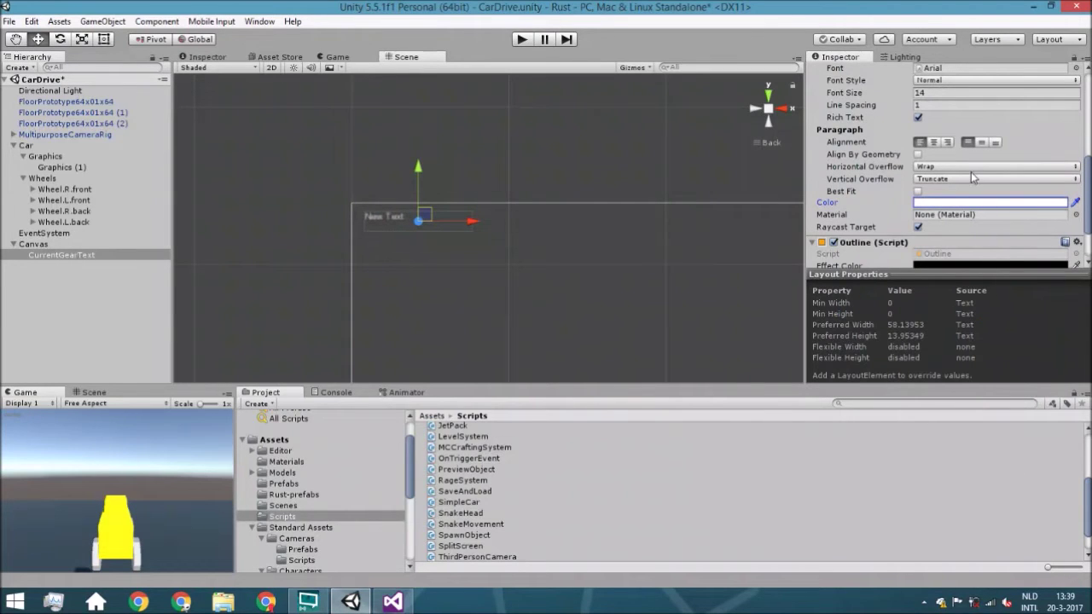
Make the black effect color of the Outline component fully opaque with an alpha of 255.
scroll(994, 205, "down", 3)
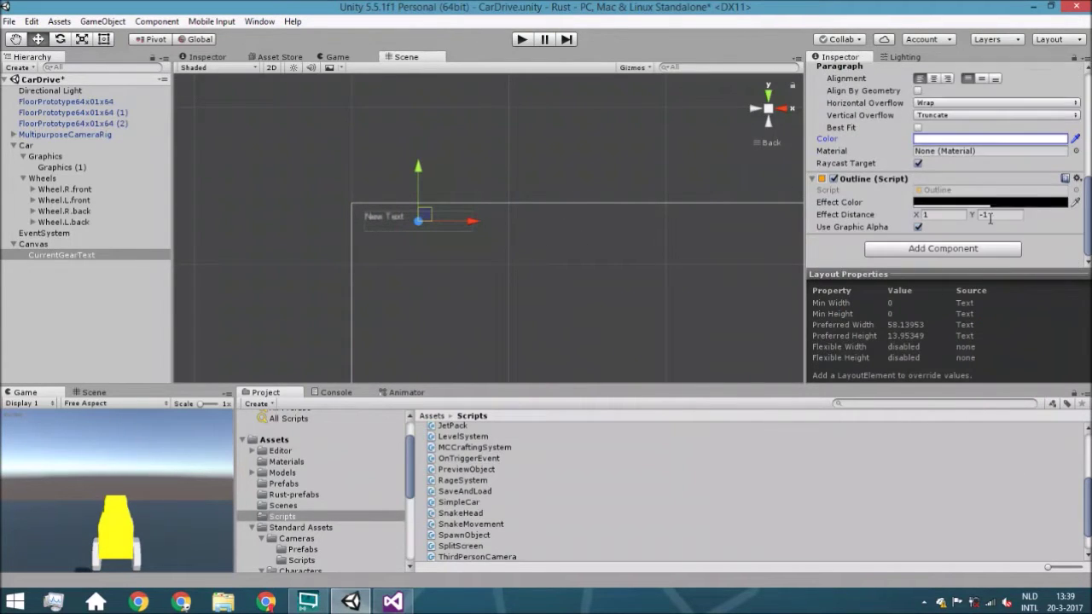
left_click(988, 205)
left_click_drag(922, 306, 987, 303)
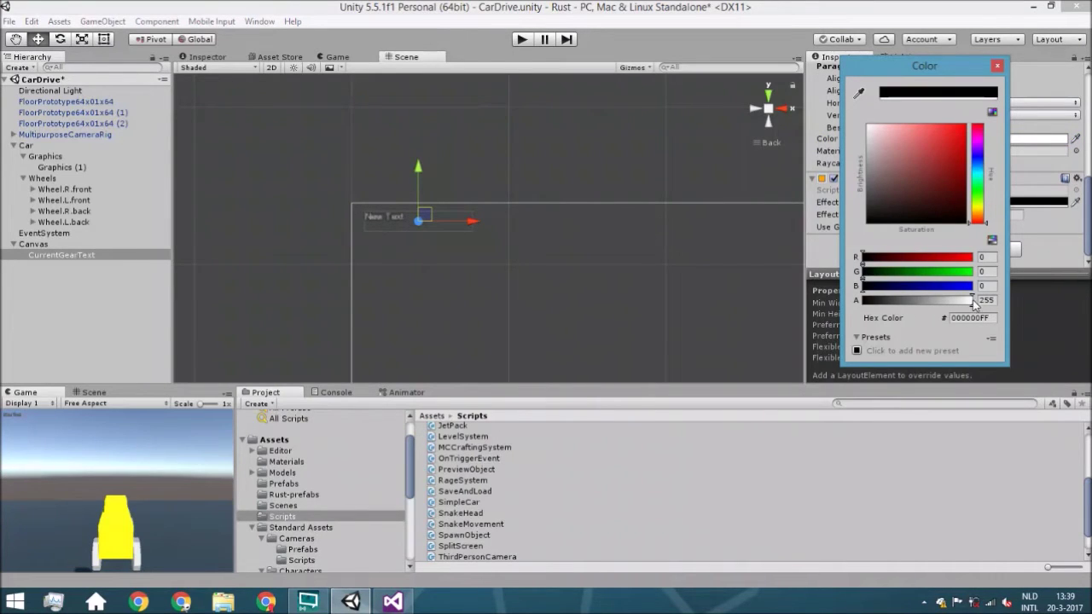
left_click(998, 65)
middle_click_drag(576, 278, 626, 286)
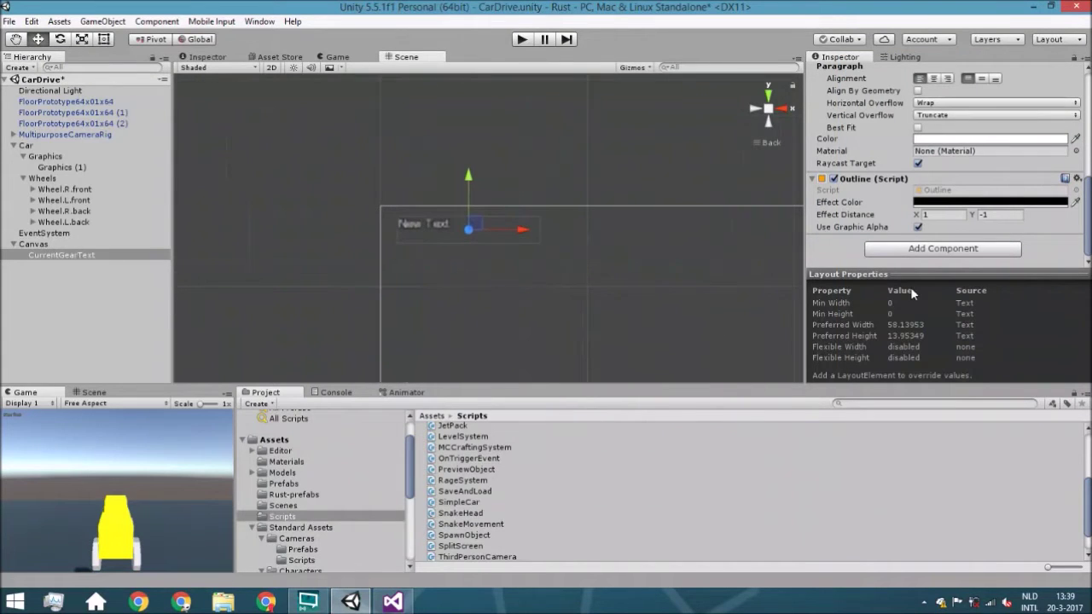
Duplicate CurrentGearText and move the copy straight down below the original, to about Y 215.5.
scroll(910, 222, "up", 3)
scroll(909, 220, "down", 2)
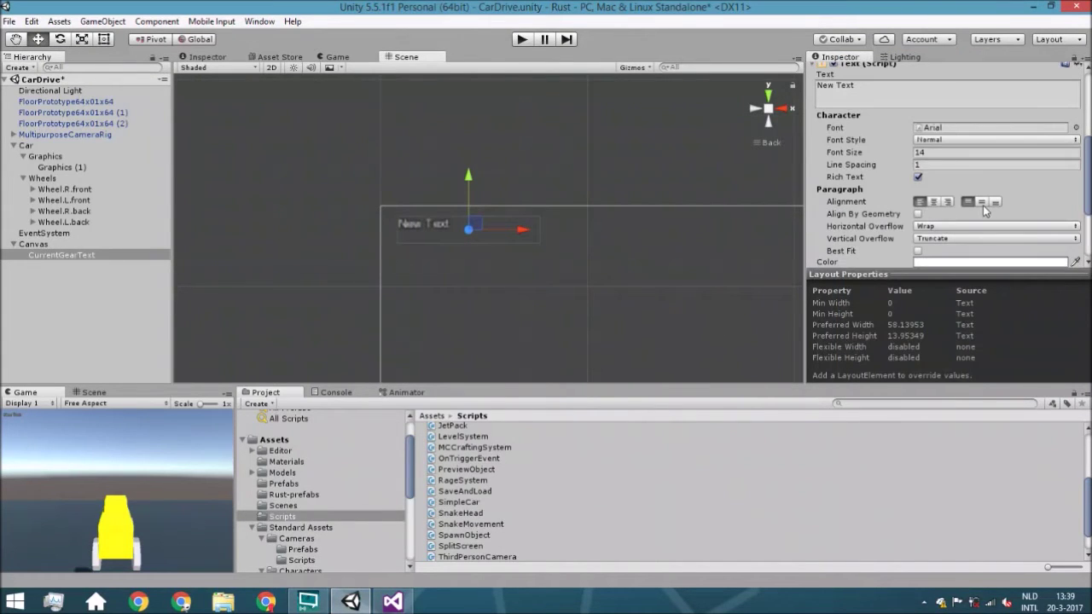
right_click(102, 256)
left_click(185, 316)
left_click_drag(472, 179, 472, 212)
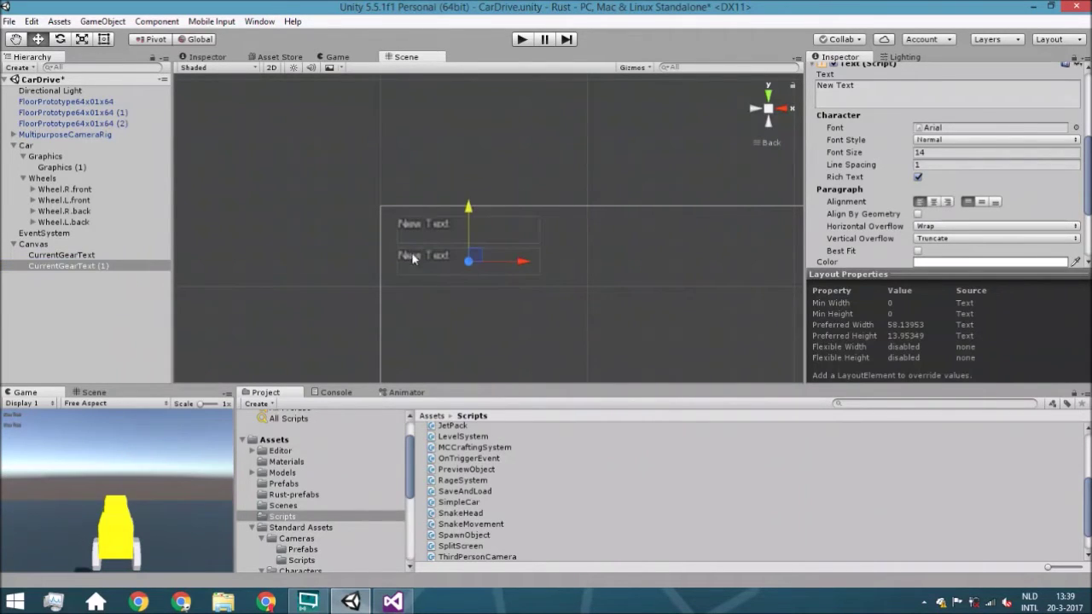
Rename the duplicated text object as CurrentSpeed.
scroll(894, 79, "up", 5)
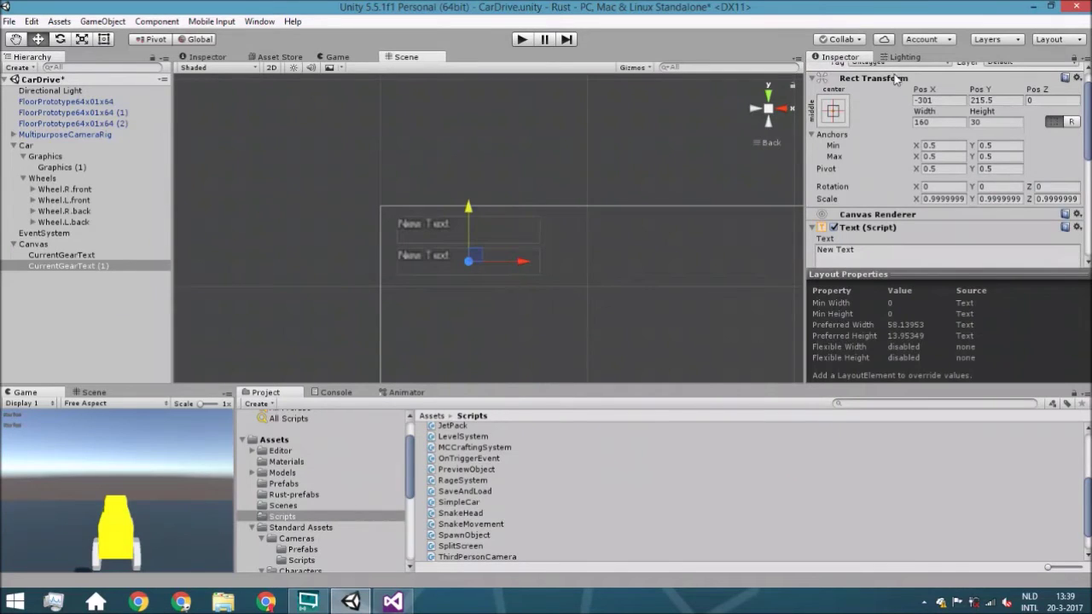
scroll(896, 78, "up", 1)
left_click(912, 73)
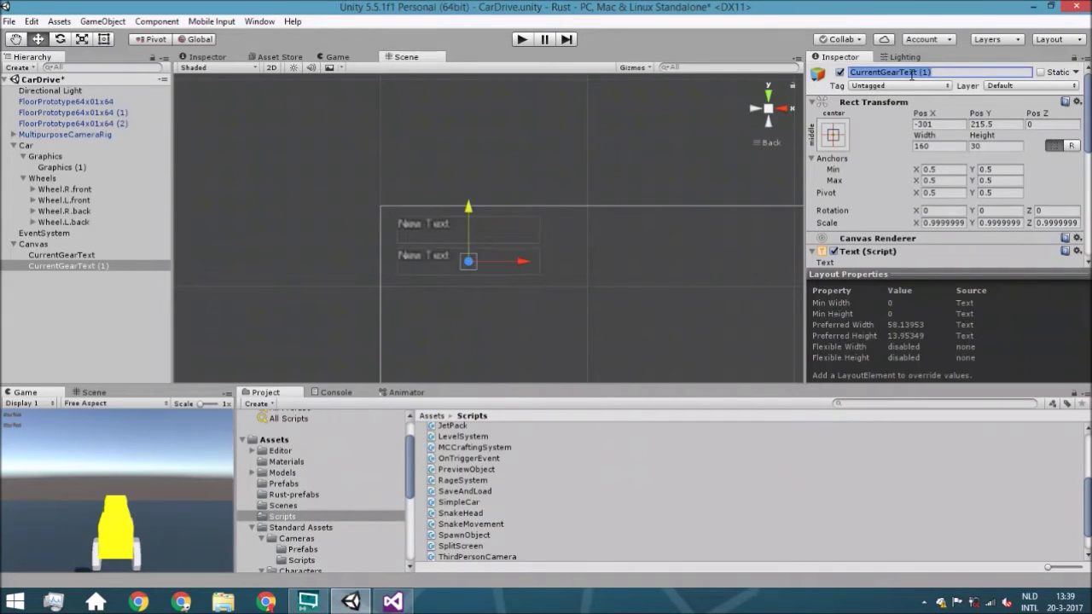
type("CurrentSpeed")
key("Return")
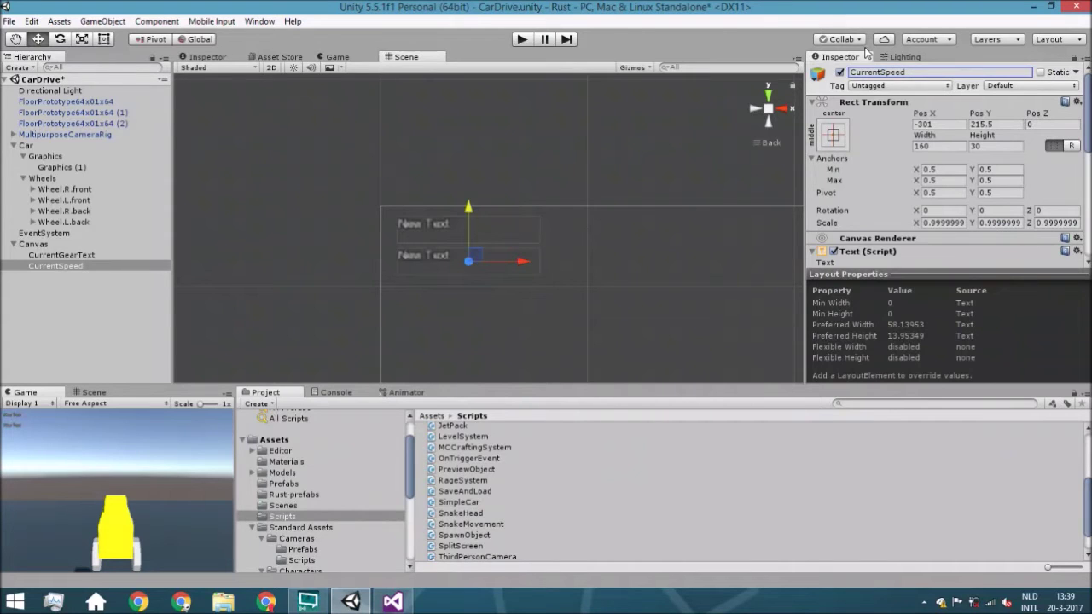
scroll(925, 145, "down", 5)
middle_click_drag(502, 210, 577, 165)
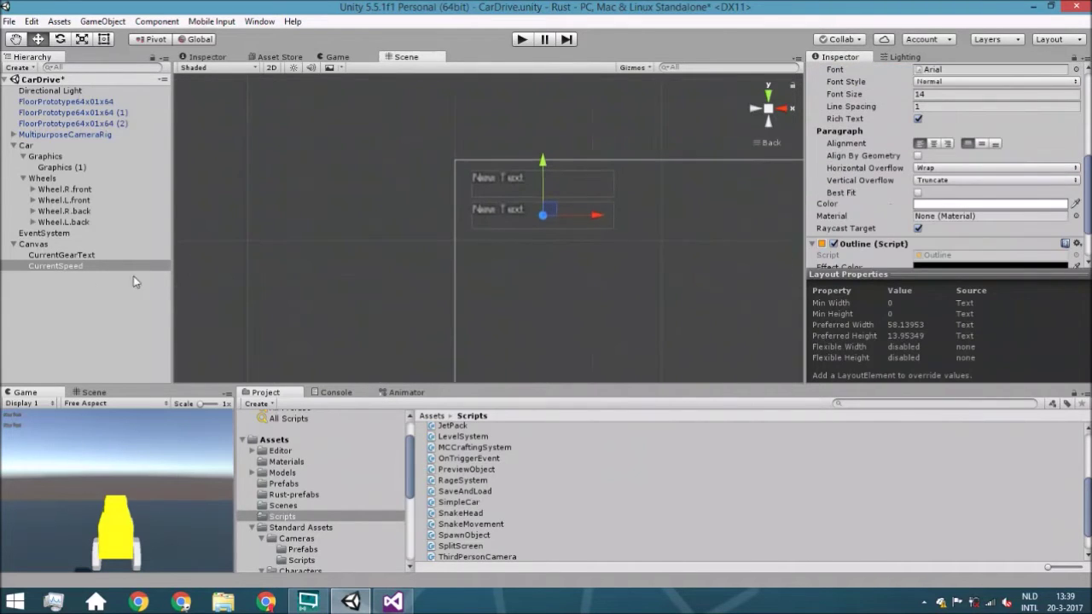
In the Car's axle infos, assign Wheel.L.front and Wheel.R.front as Element 0's left and right wheels and enable Steering.
left_click(28, 145)
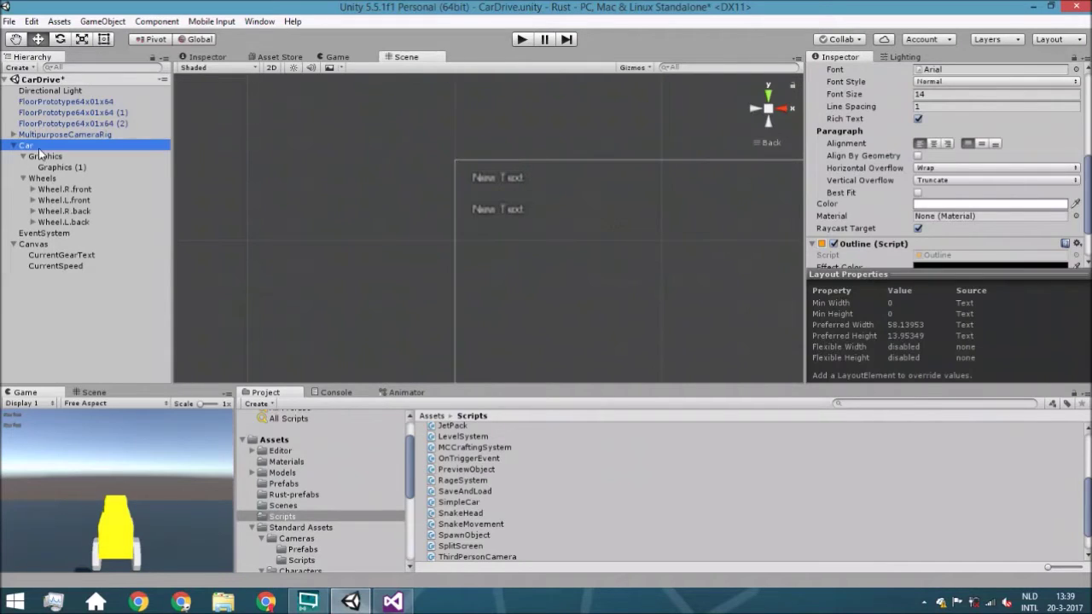
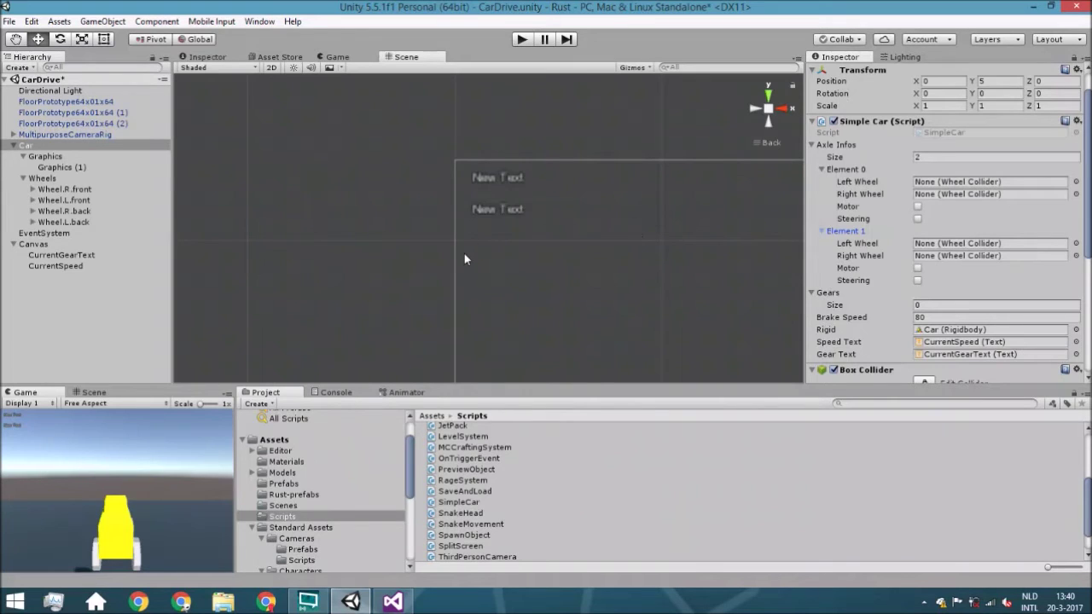
left_click_drag(85, 190, 952, 184)
left_click(918, 219)
left_click_drag(85, 201, 950, 194)
left_click_drag(88, 201, 943, 186)
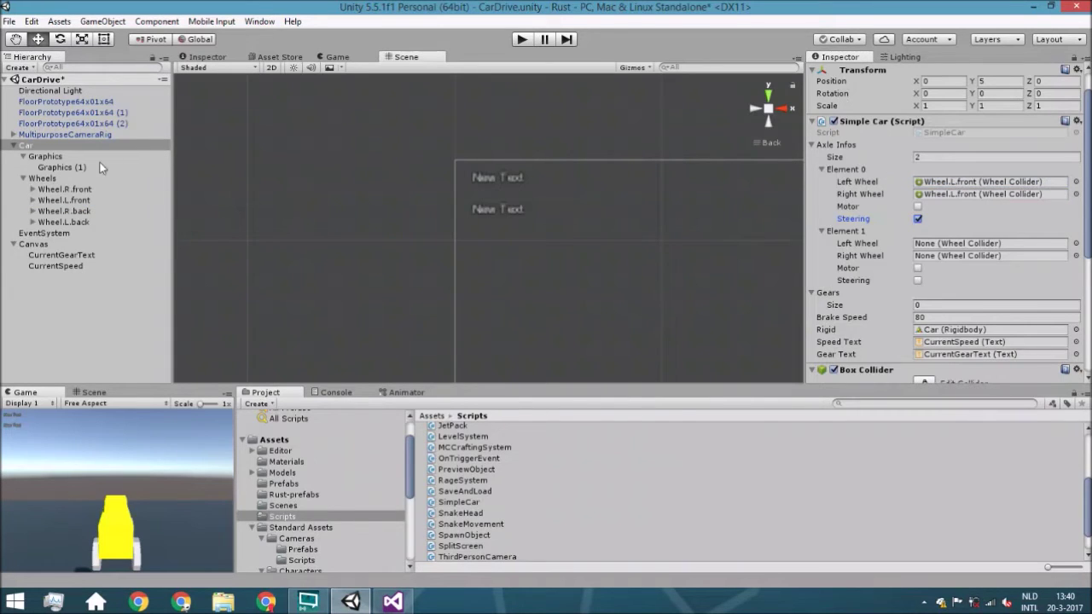
left_click_drag(59, 189, 981, 194)
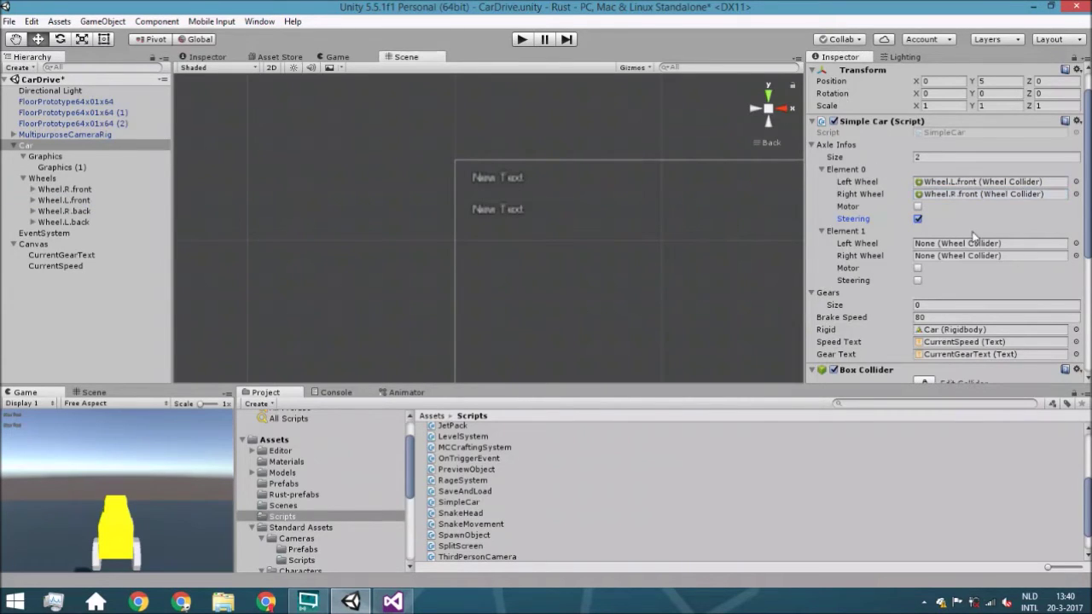
Assign Wheel.L.back and Wheel.R.back as the left and right wheels of axle Element 1 and enable its Motor option.
left_click_drag(82, 210, 951, 256)
left_click_drag(84, 220, 981, 243)
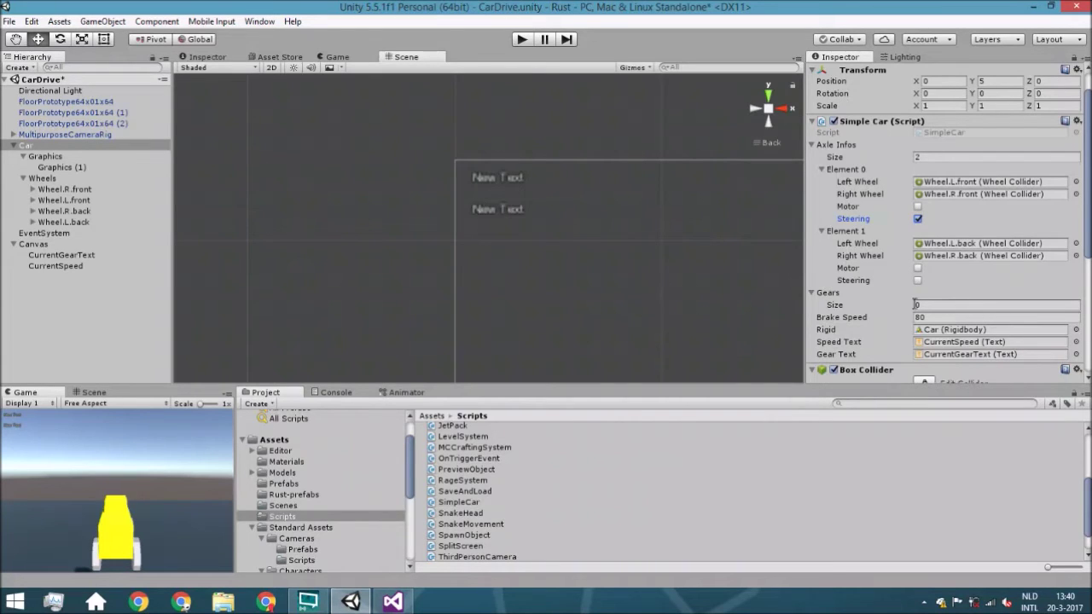
left_click(918, 268)
middle_click_drag(402, 292, 300, 231)
scroll(678, 302, "down", 1)
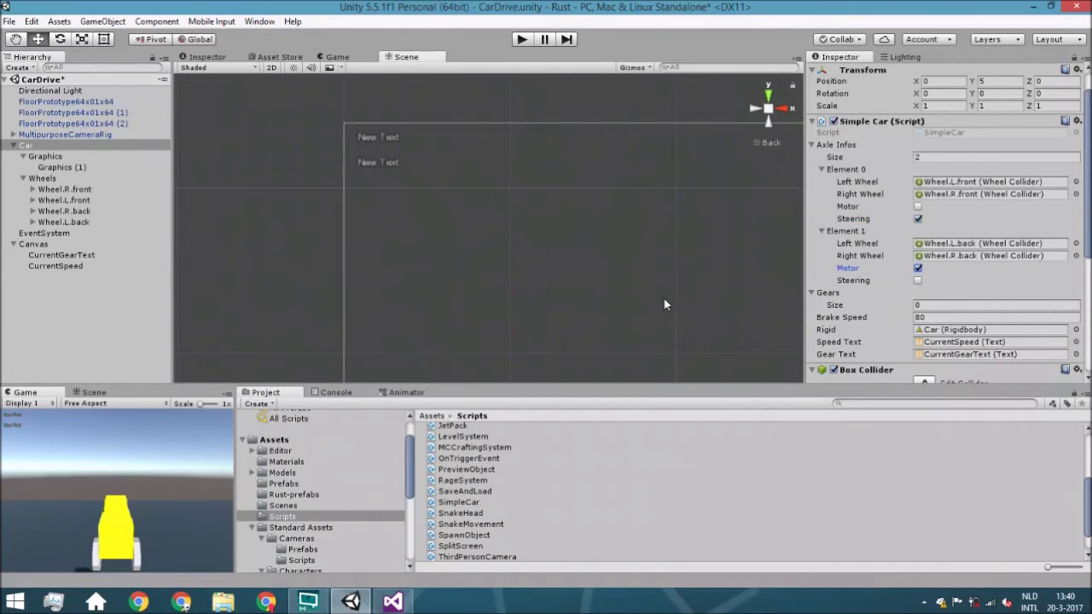
scroll(602, 300, "down", 1)
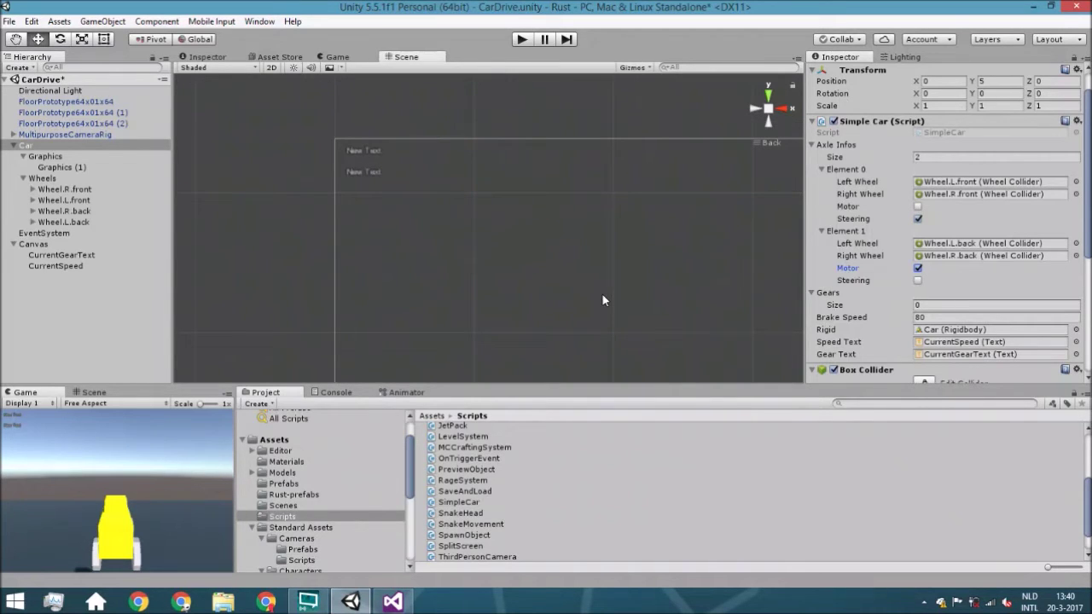
Collapse the Axle Infos and set the size of the Gears list to 5.
left_click(814, 145)
left_click(928, 170)
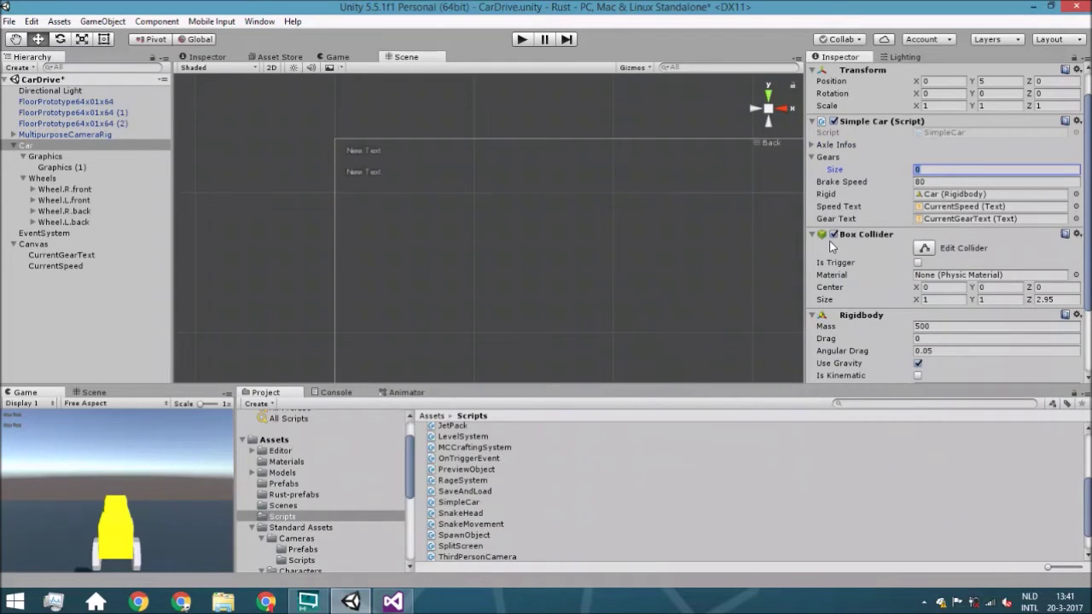
type("5")
key("Return")
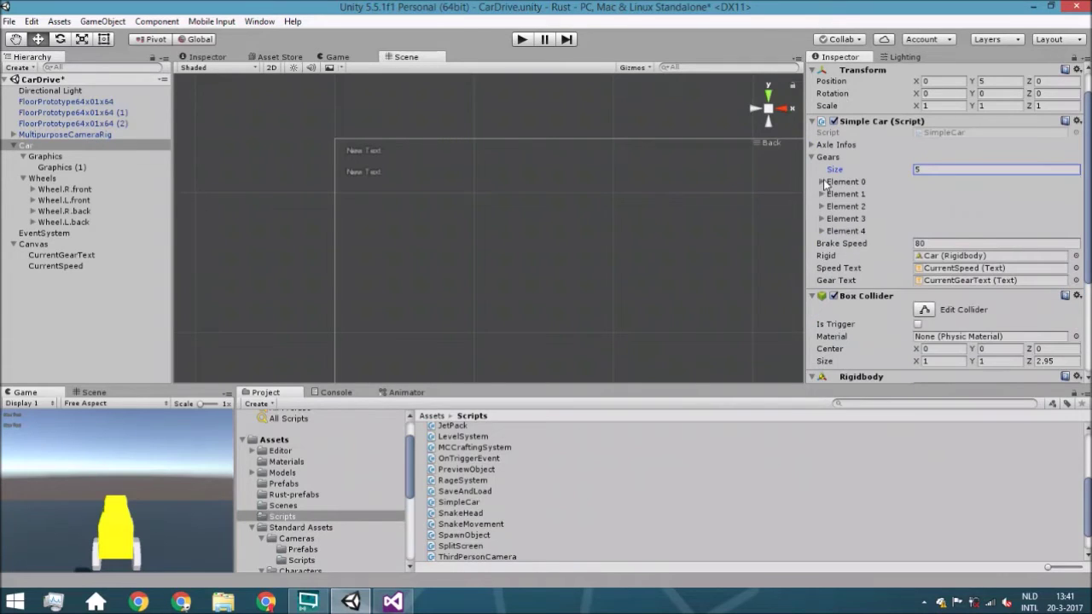
Expand the gear elements of the Gears list to expose their torque, steering angle and minimum speed settings.
left_click(822, 182)
left_click(821, 232)
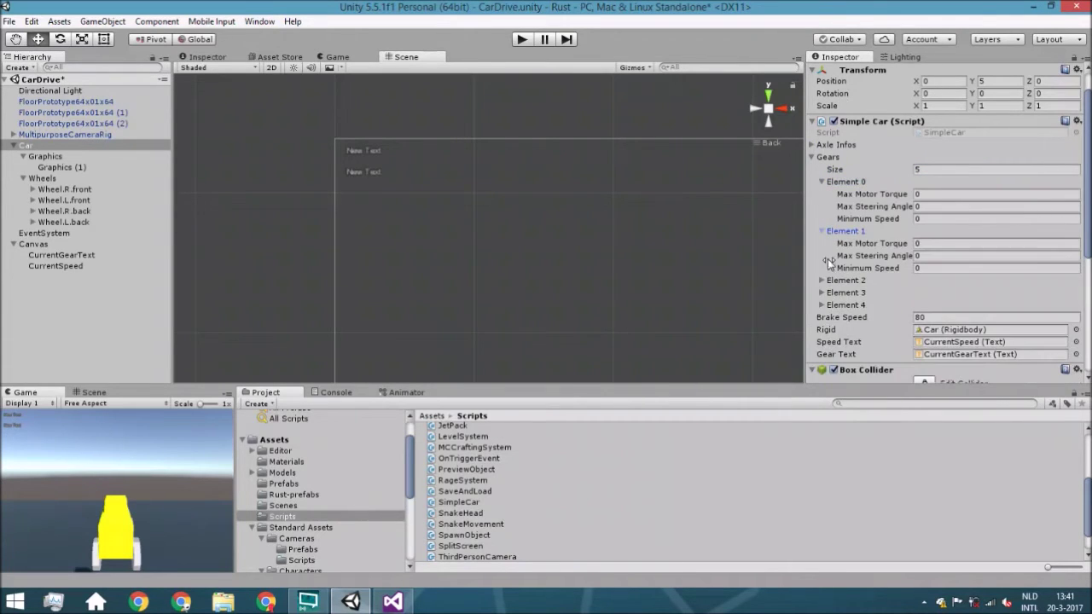
left_click(822, 281)
left_click(827, 330)
scroll(841, 320, "down", 5)
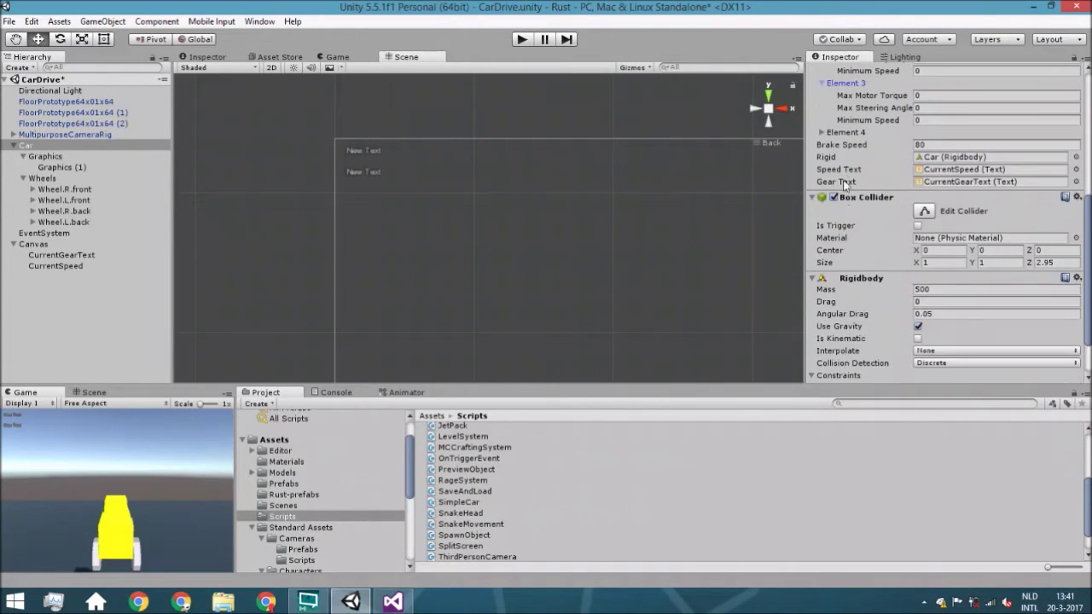
scroll(921, 199, "up", 5)
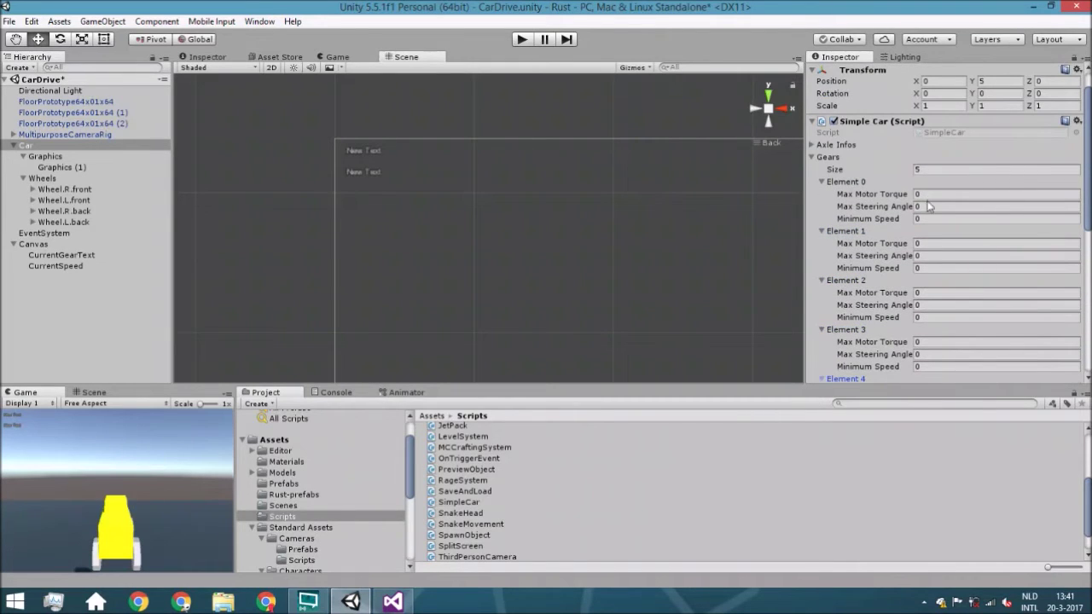
Set gear Element 0's Max Motor Torque to 13 and its Max Steering Angle to 20.
left_click(929, 194)
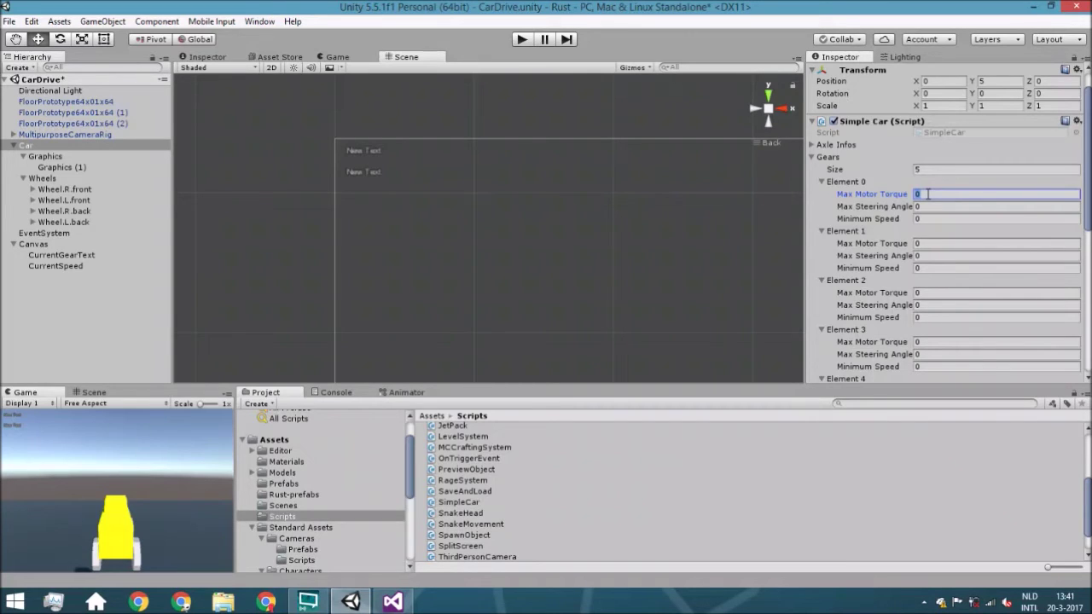
type("13")
key("Tab")
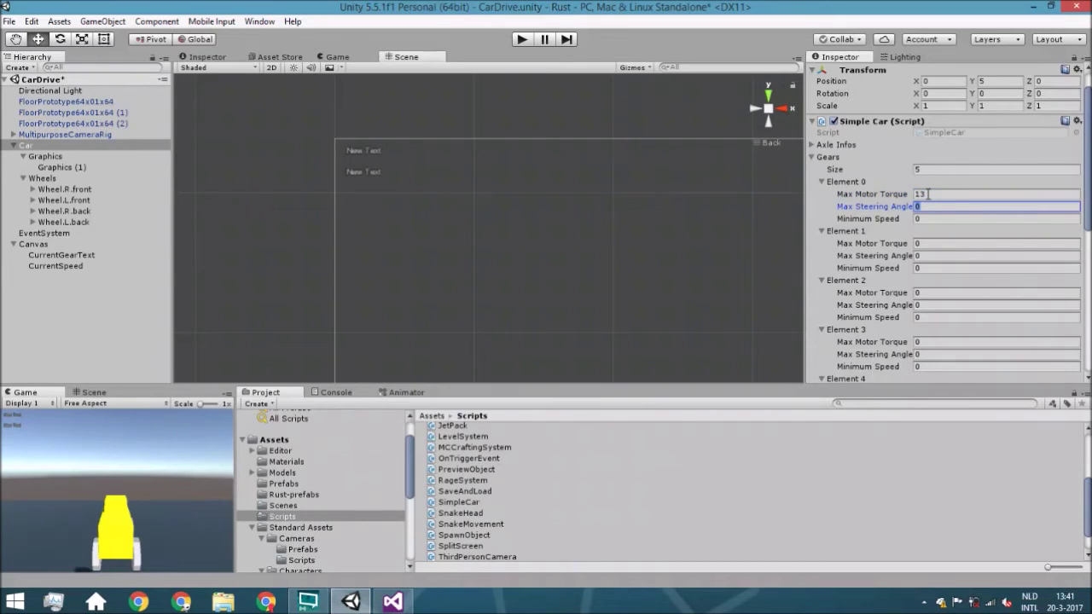
type("20")
Set gear Element 1's Max Motor Torque to 18, Max Steering Angle to 10 and Minimum Speed to 2.
left_click(933, 242)
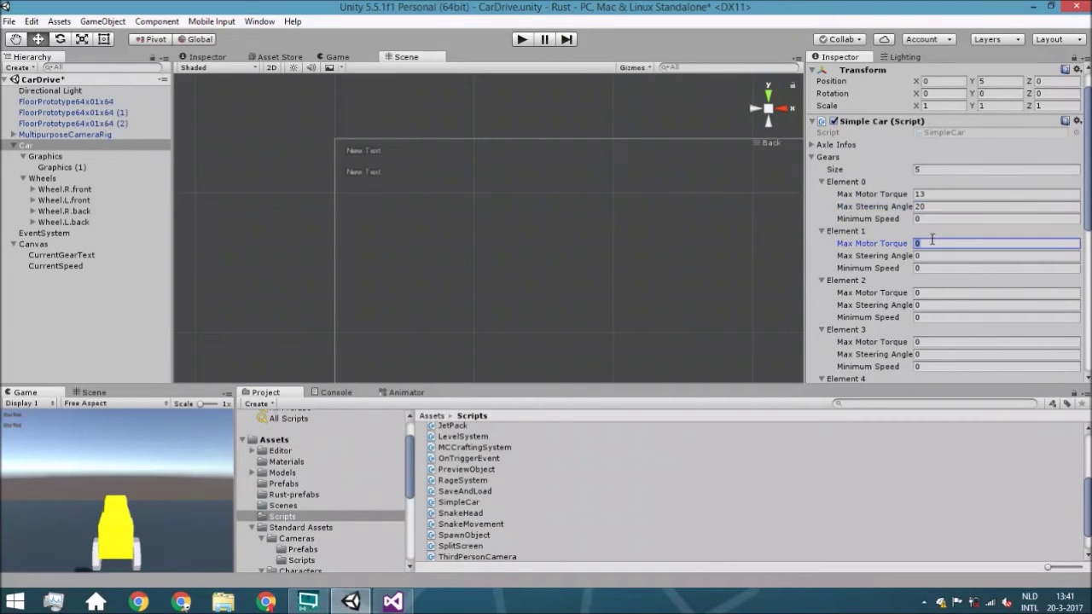
type("18")
left_click(937, 255)
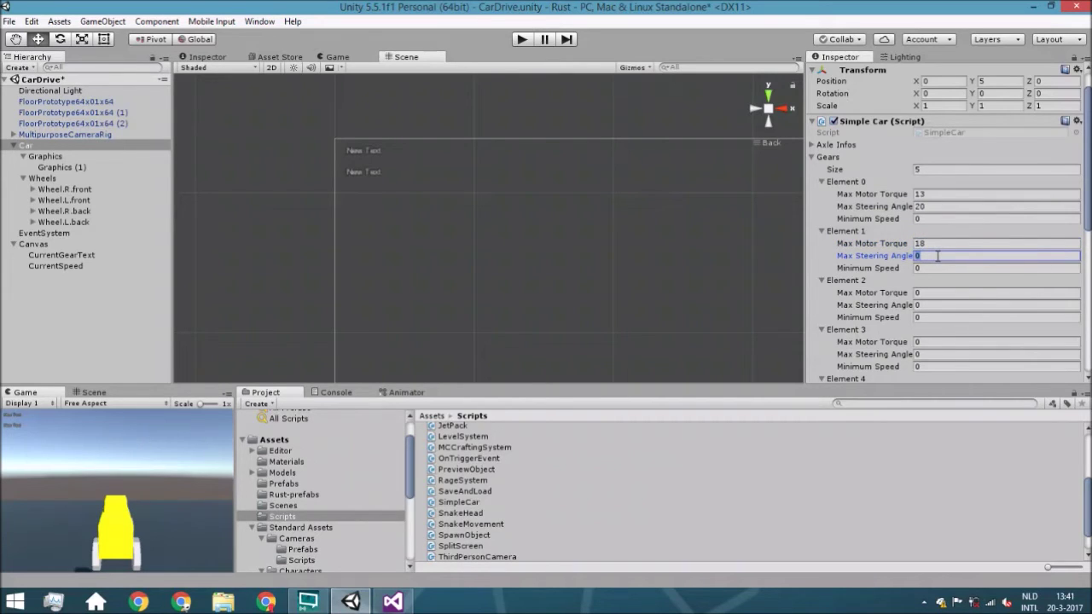
type("10")
left_click(938, 267)
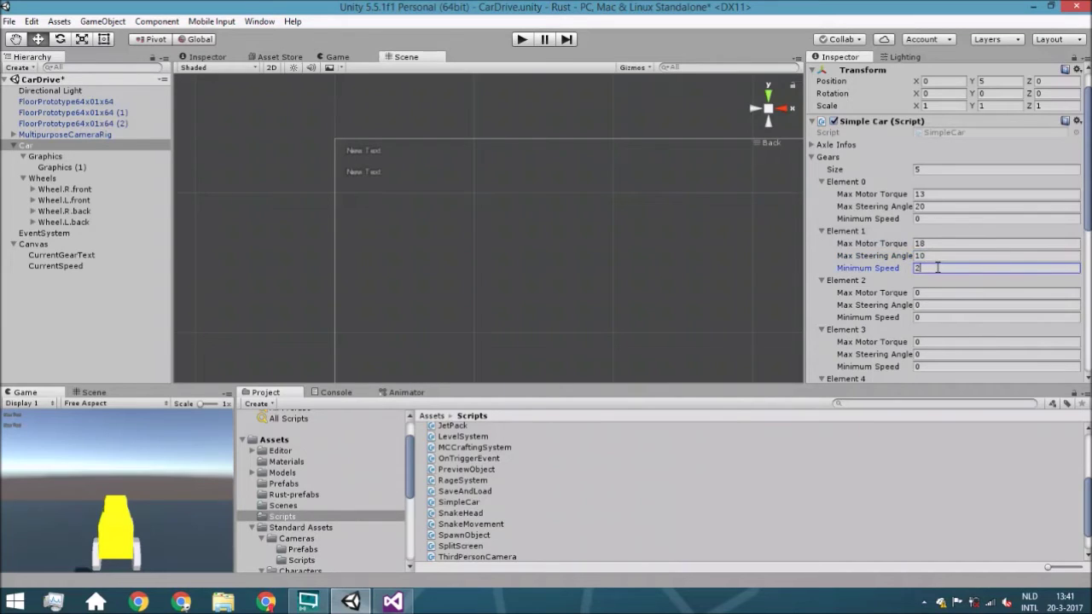
scroll(938, 264, "down", 4)
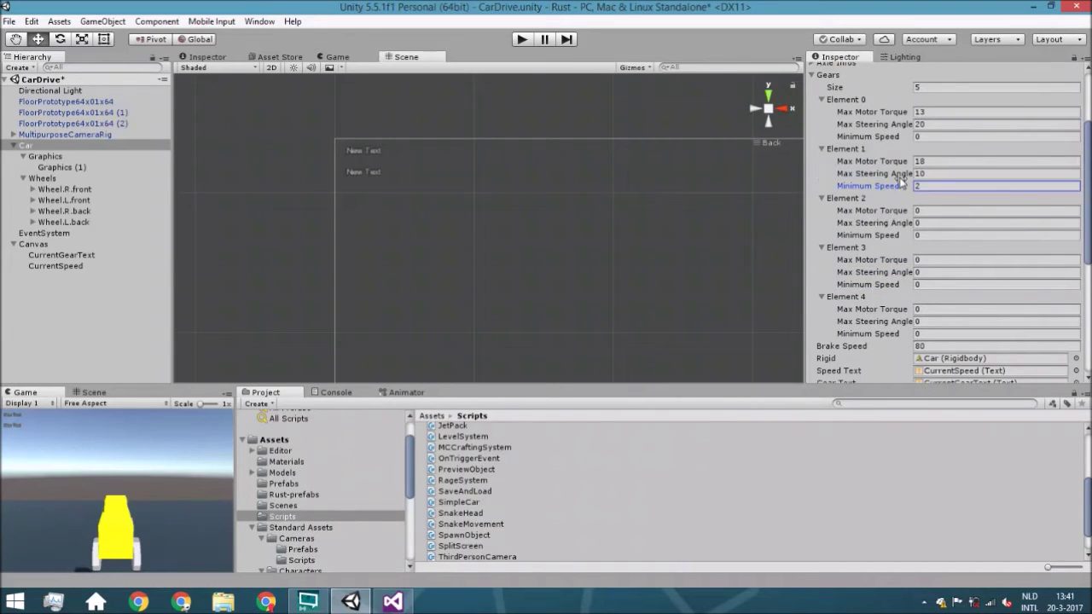
left_click(936, 185)
Set gear Element 2's Max Motor Torque to 24, Max Steering Angle to 6 and Minimum Speed to 8.
left_click(940, 211)
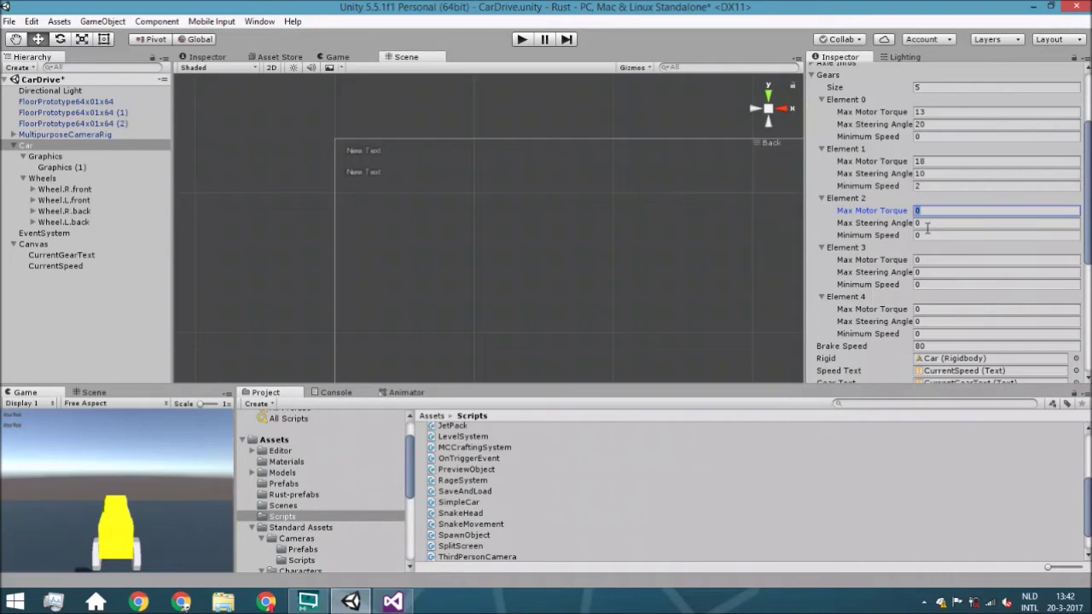
type("24")
left_click(927, 222)
type("6")
left_click(928, 233)
type("6")
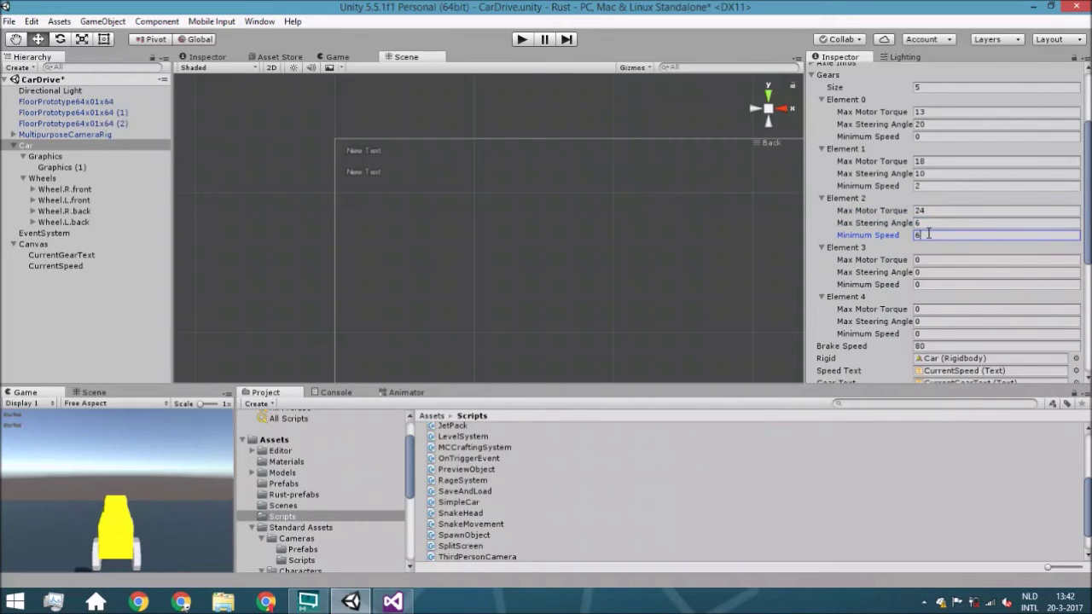
key("BackSpace")
type("8")
Set the Max Motor Torque of gear Element 3 to 28 and of gear Element 4 to 33.
left_click(927, 261)
double_click(928, 261)
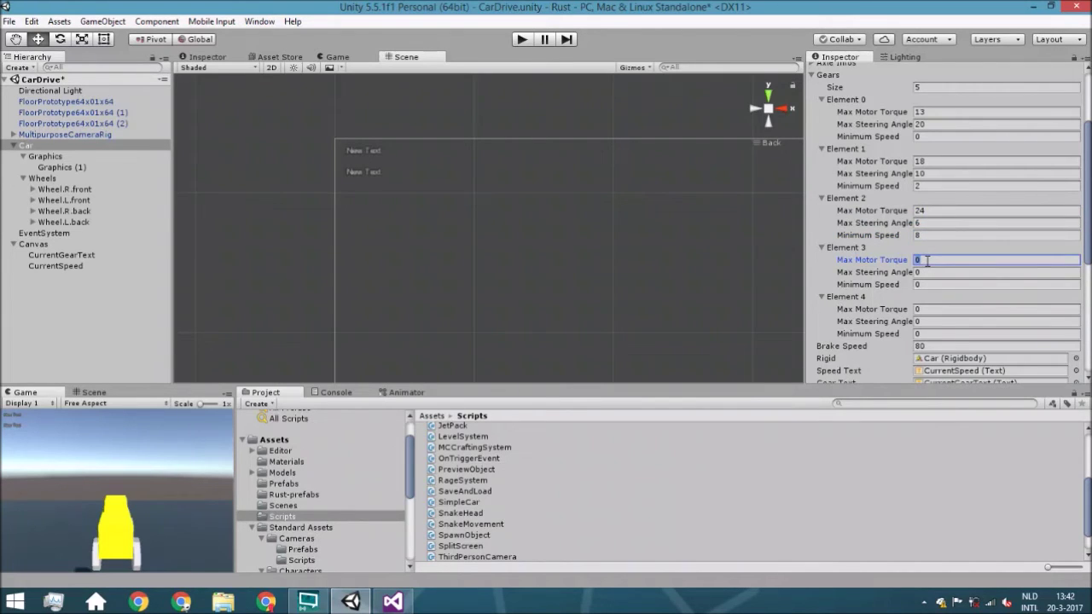
type("28")
double_click(937, 273)
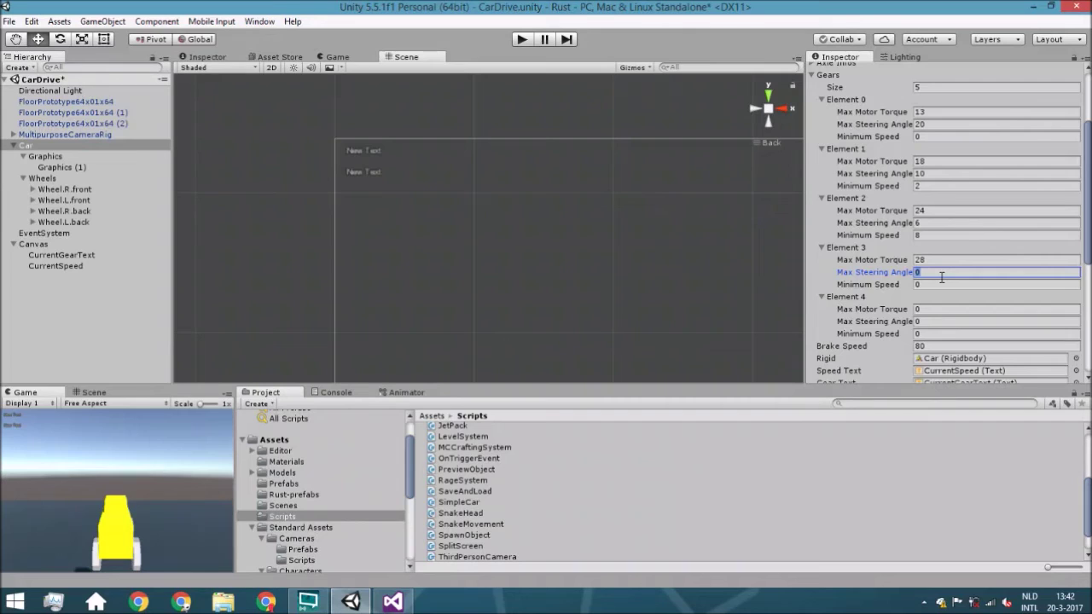
left_click(942, 309)
type("33")
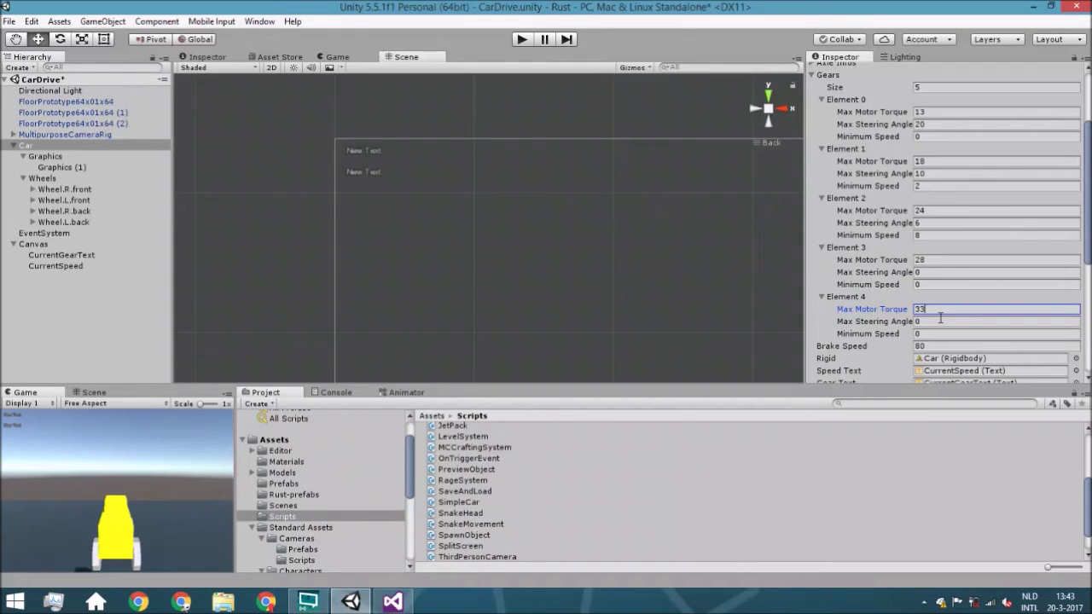
Set gear Element 3's Max Steering Angle to 2 and its Minimum Speed to 12.
left_click(938, 272)
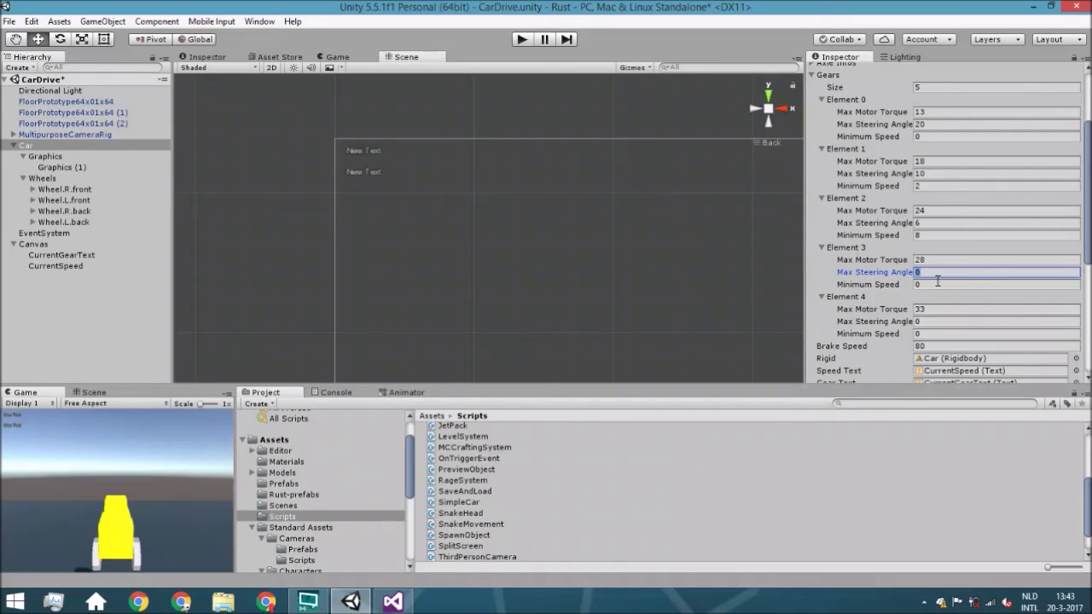
type("2")
left_click(936, 284)
type("12")
Set gear Element 4's Max Steering Angle to 1 and its Minimum Speed to 20.
left_click(921, 325)
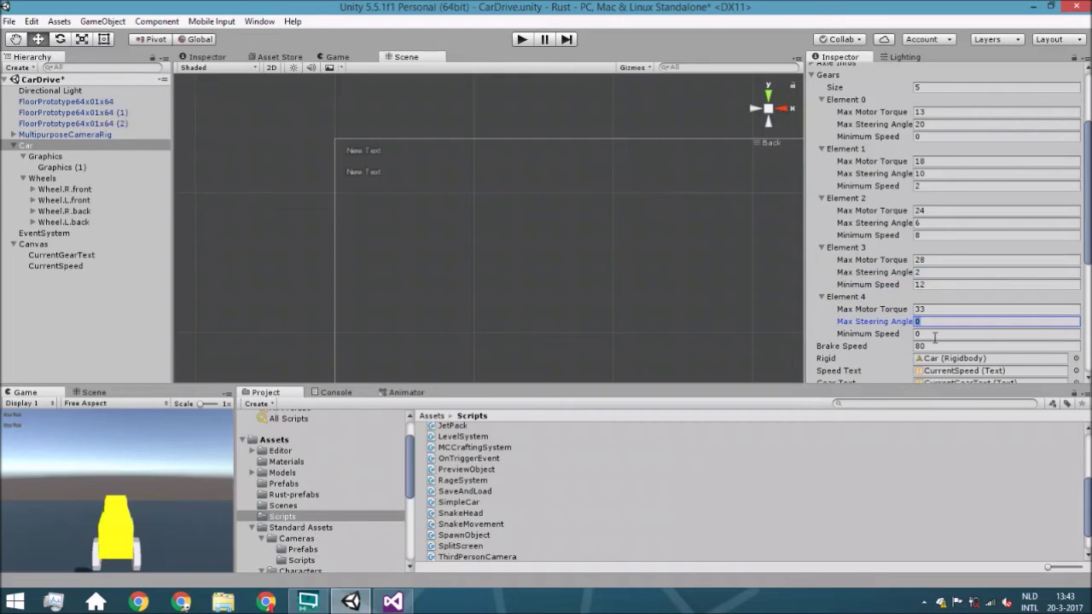
type("1")
left_click(934, 334)
type("20")
Deselect the car, run the scene in play mode to test it, and stop playing.
middle_click_drag(793, 273, 756, 241)
scroll(758, 242, "down", 3)
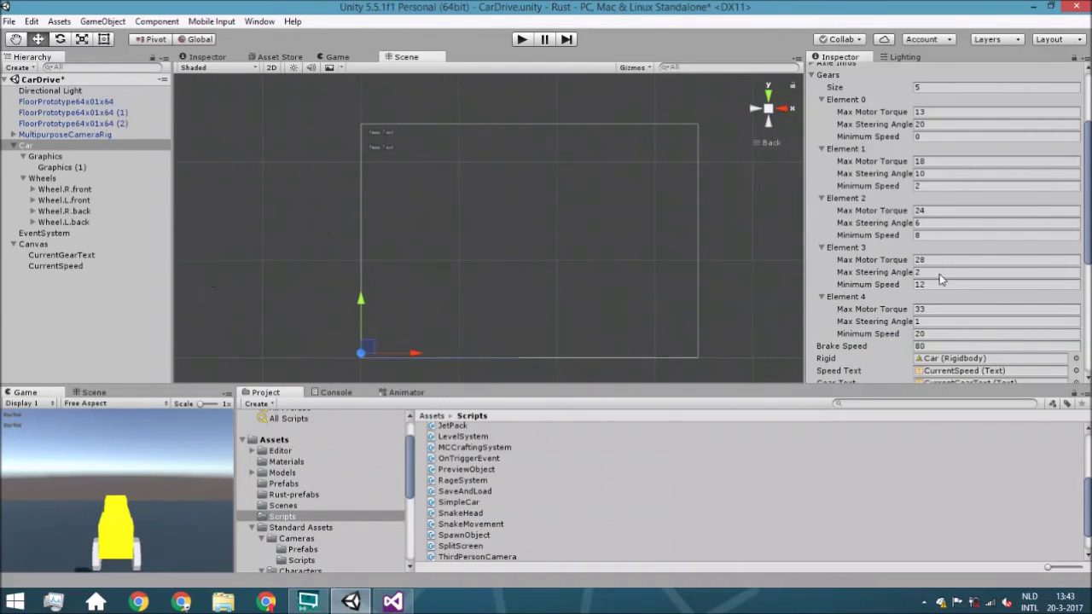
scroll(609, 289, "down", 1)
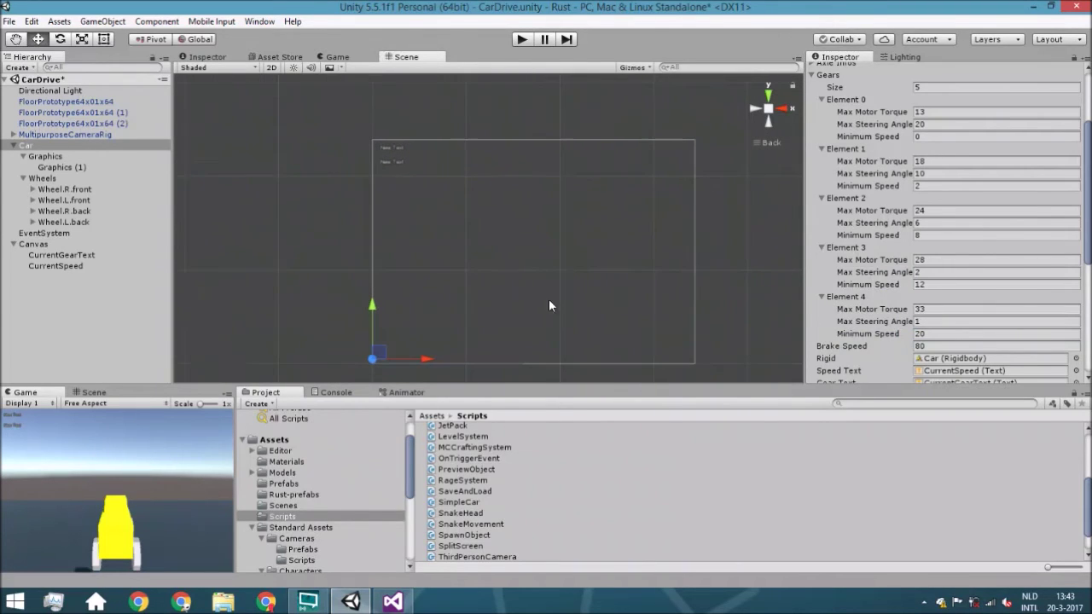
scroll(797, 257, "up", 1)
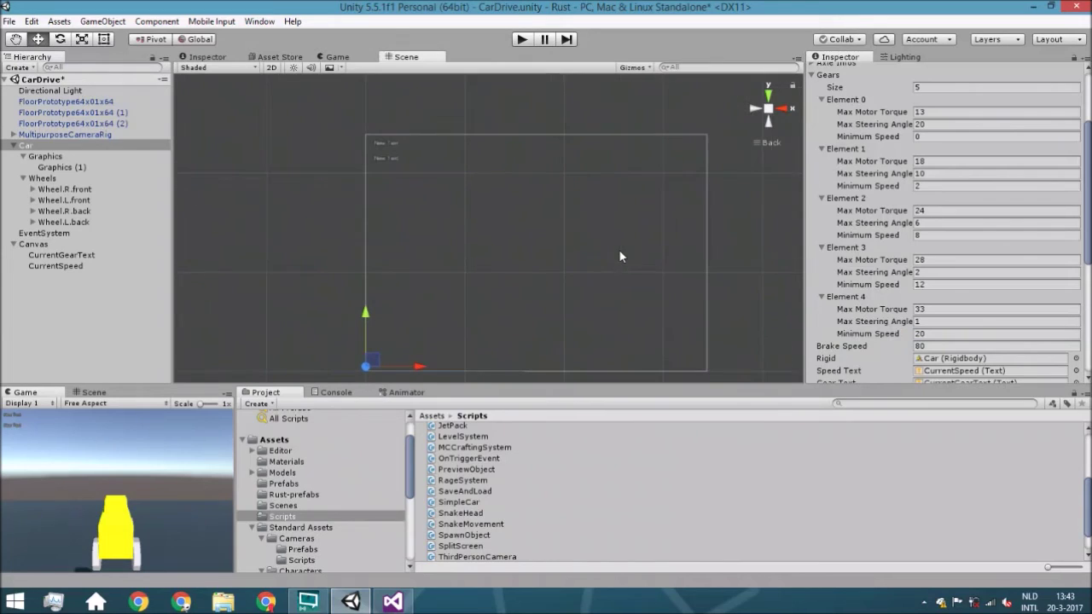
left_click(582, 223)
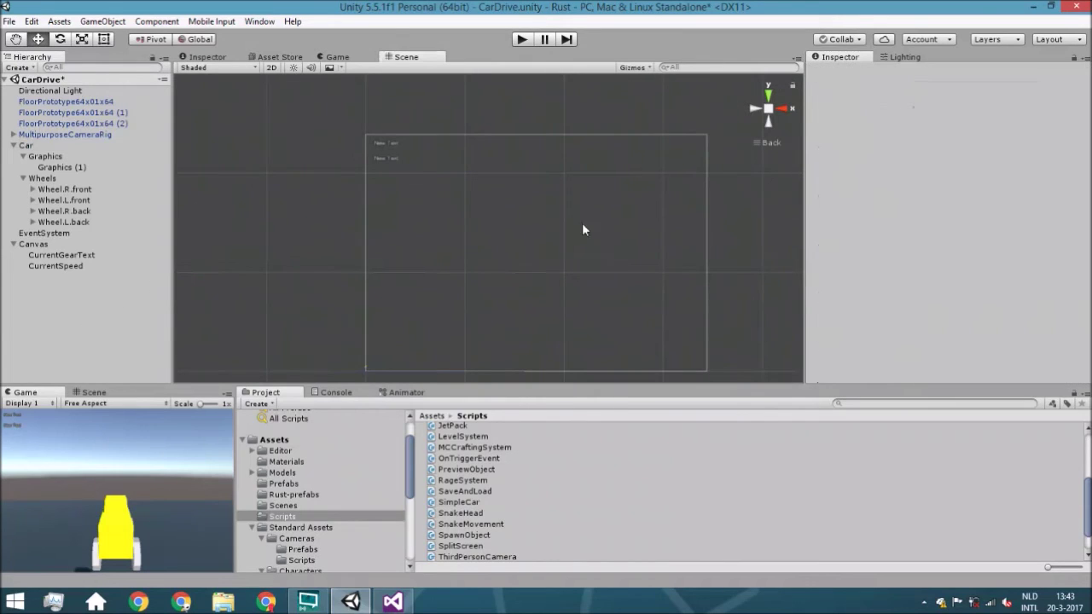
left_click(517, 43)
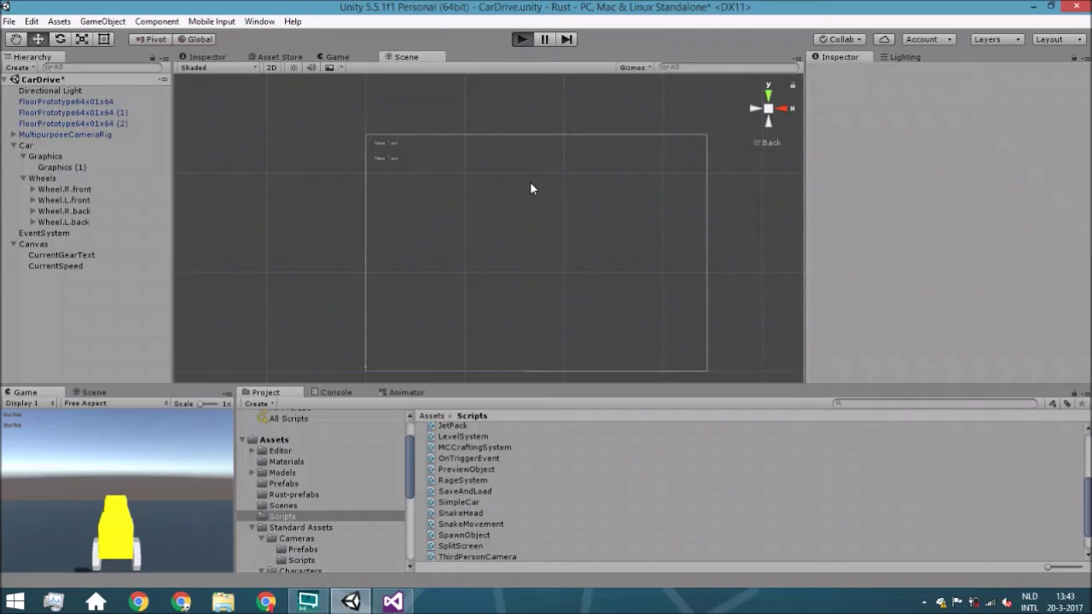
key("ctrl+p")
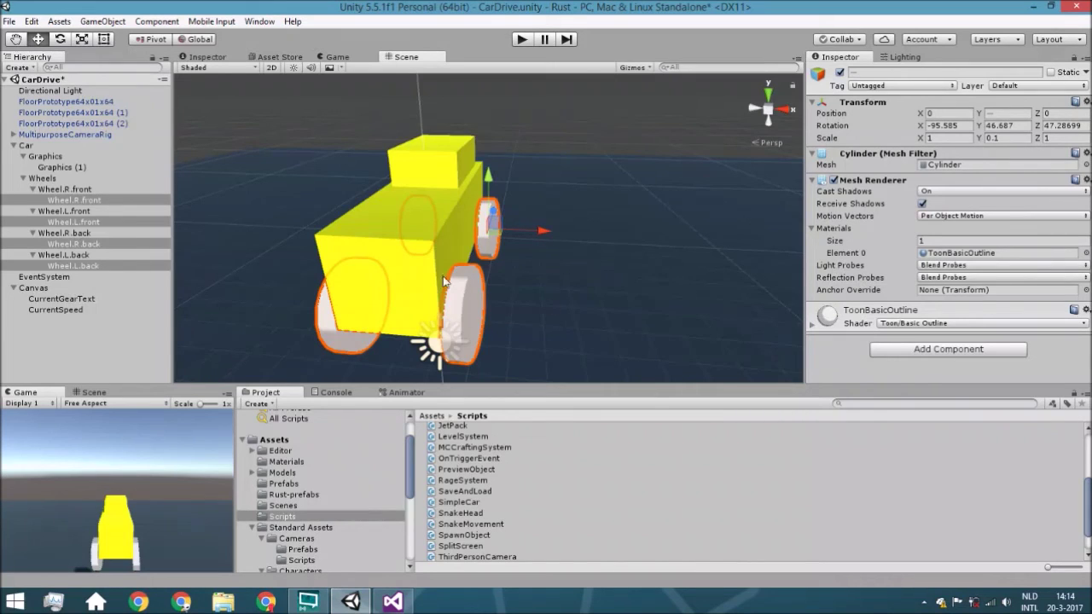
Reset the rotation of the four selected wheel cylinder meshes to 0 on the X, Y and Z axes.
left_click_drag(454, 294, 471, 260, "alt")
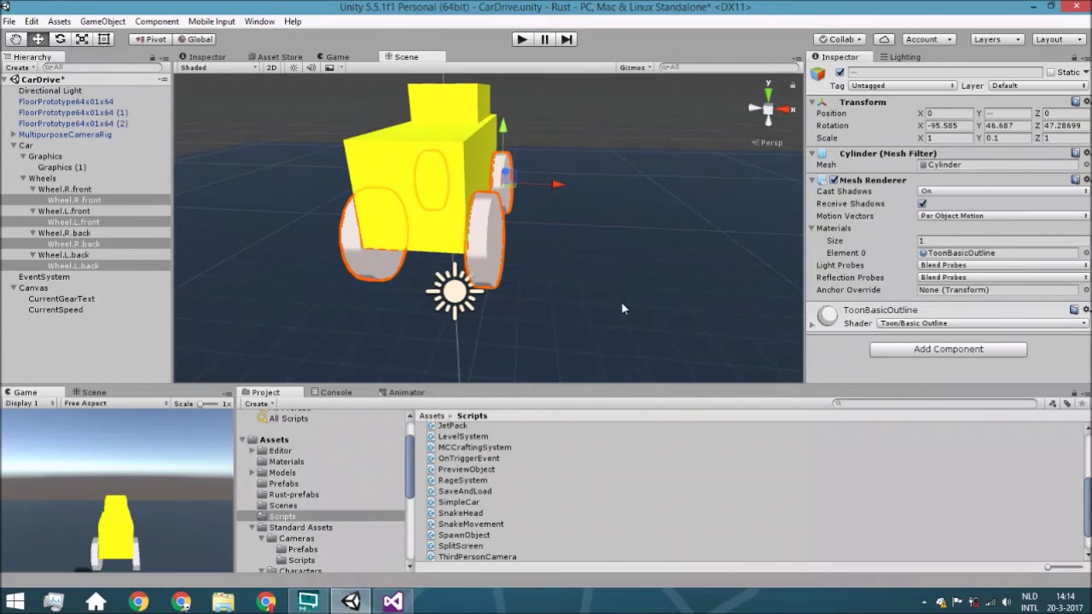
double_click(966, 126)
type("0")
key("Tab")
type("0")
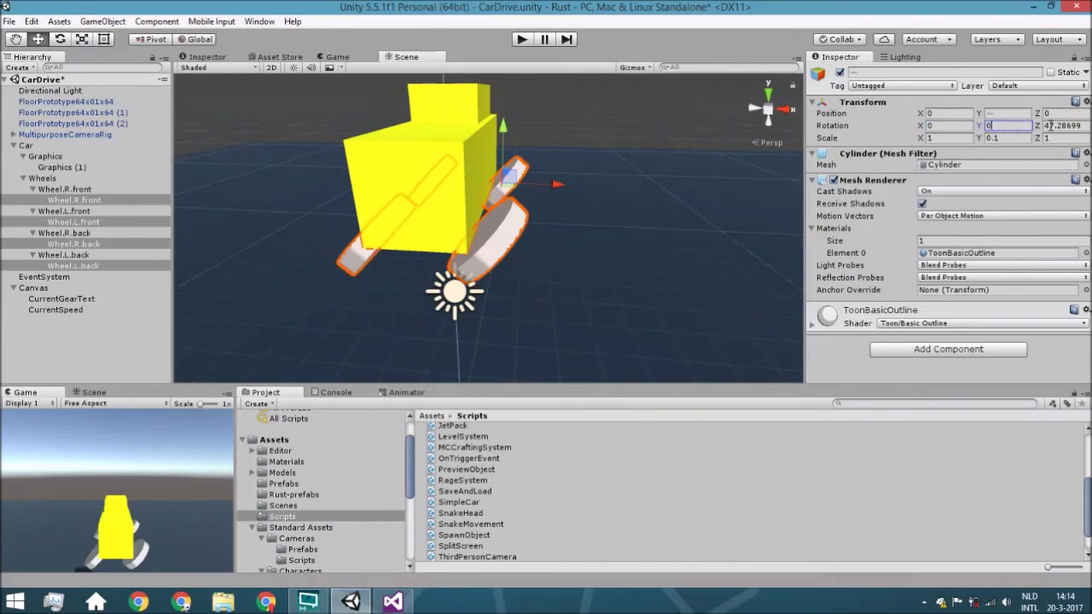
key("Tab")
type("0")
Rotate the four wheel meshes upright about their Z axis and set their Z rotation to exactly 90.
left_click(61, 39)
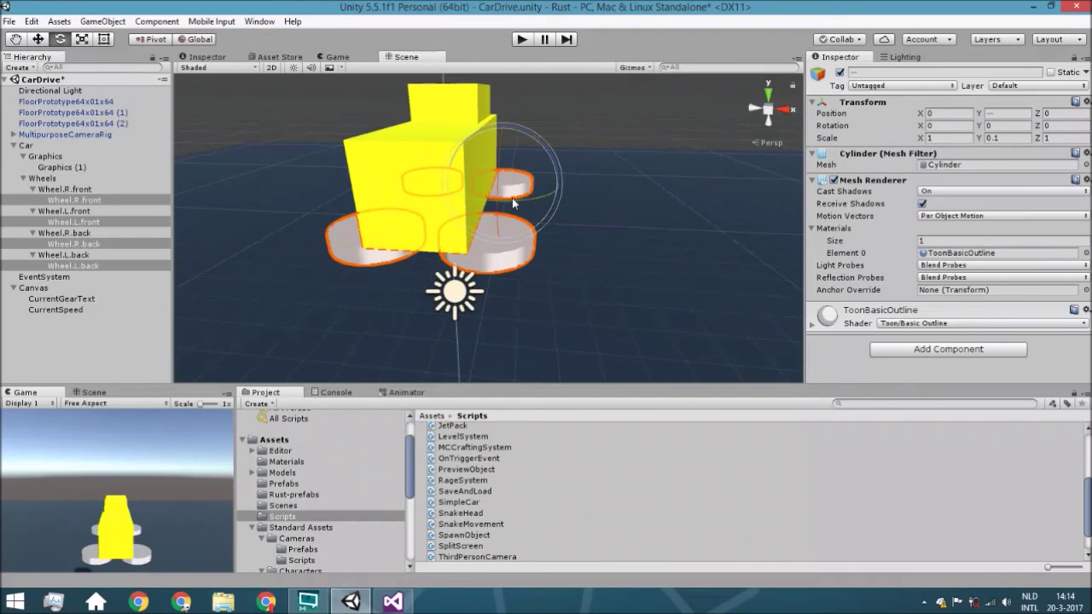
left_click_drag(557, 191, 538, 243, "ctrl")
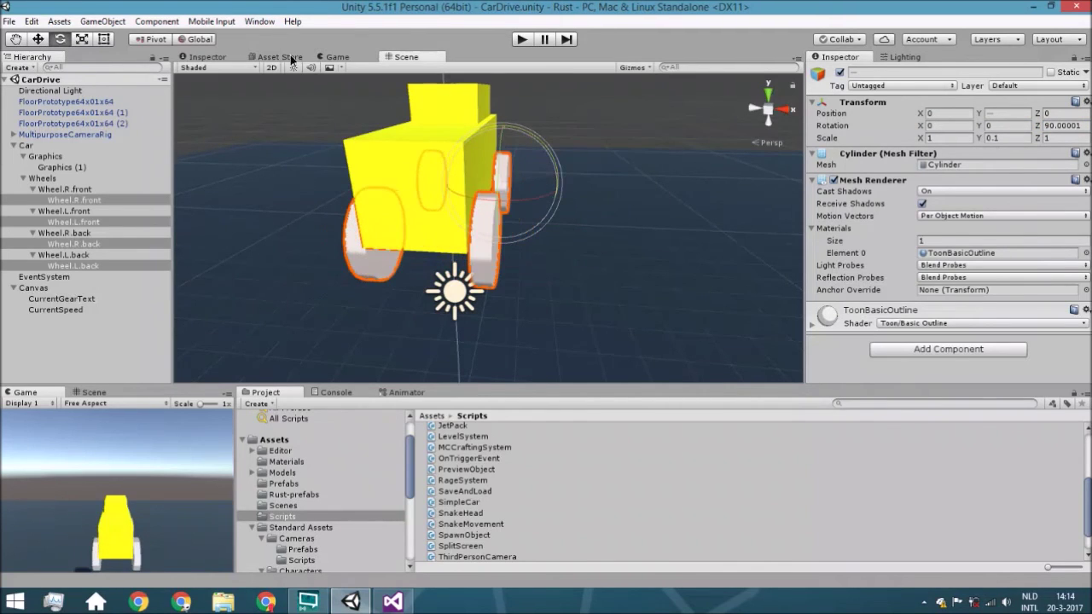
left_click(1063, 125)
key("BackSpace")
key("BackSpace")
key("BackSpace")
key("BackSpace")
key("BackSpace")
key("BackSpace")
key("Return")
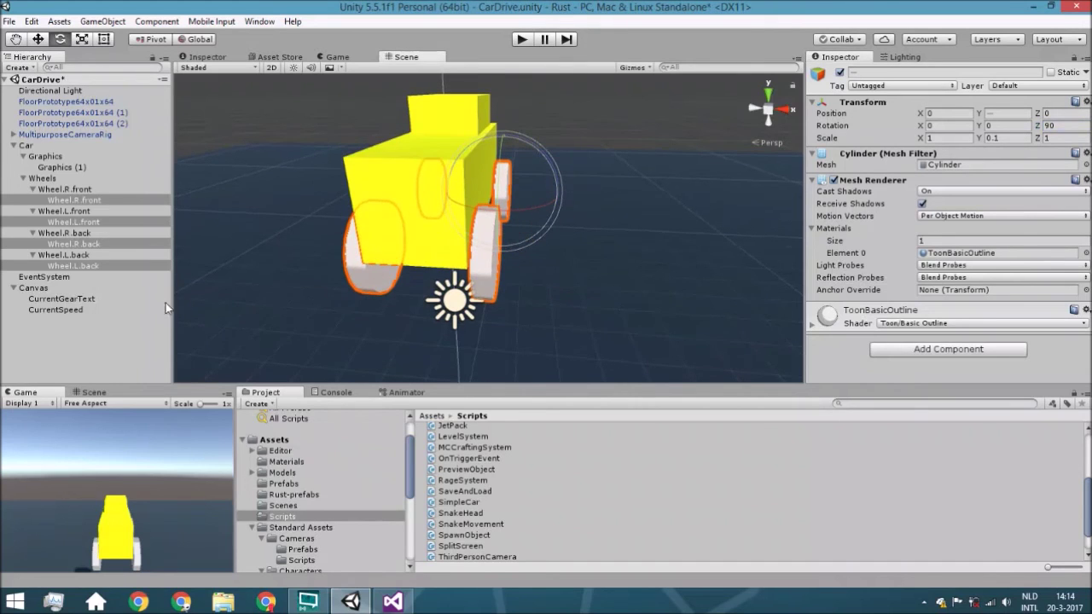
Select CurrentSpeed and CurrentGearText together and move them down inside the canvas's upper-left corner.
left_click(69, 308)
left_click(61, 299, "shift")
key("f")
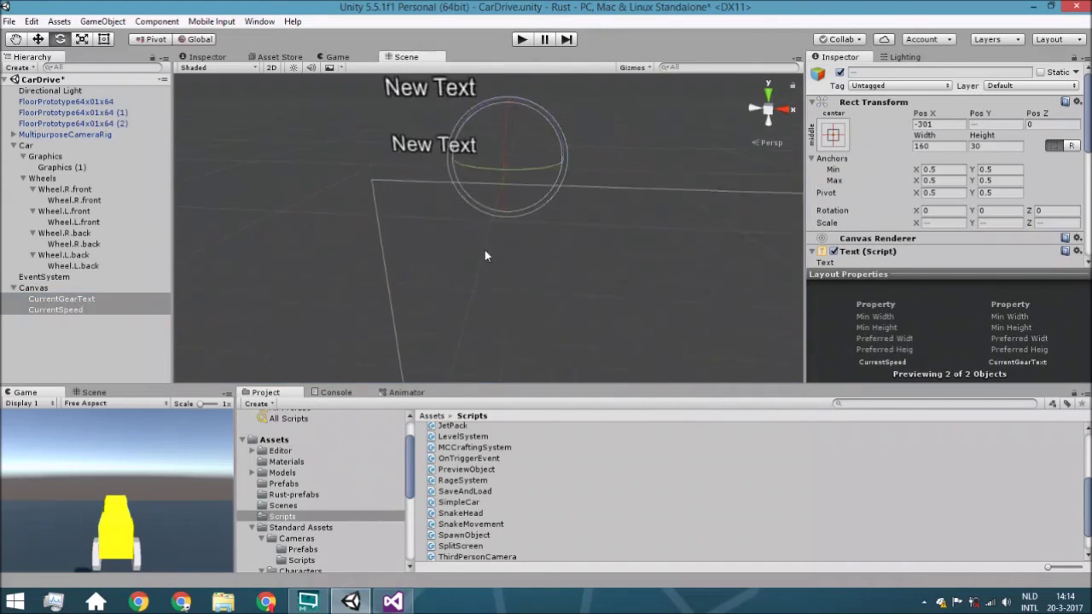
left_click(40, 40)
left_click_drag(490, 176, 488, 266)
scroll(488, 267, "down", 3)
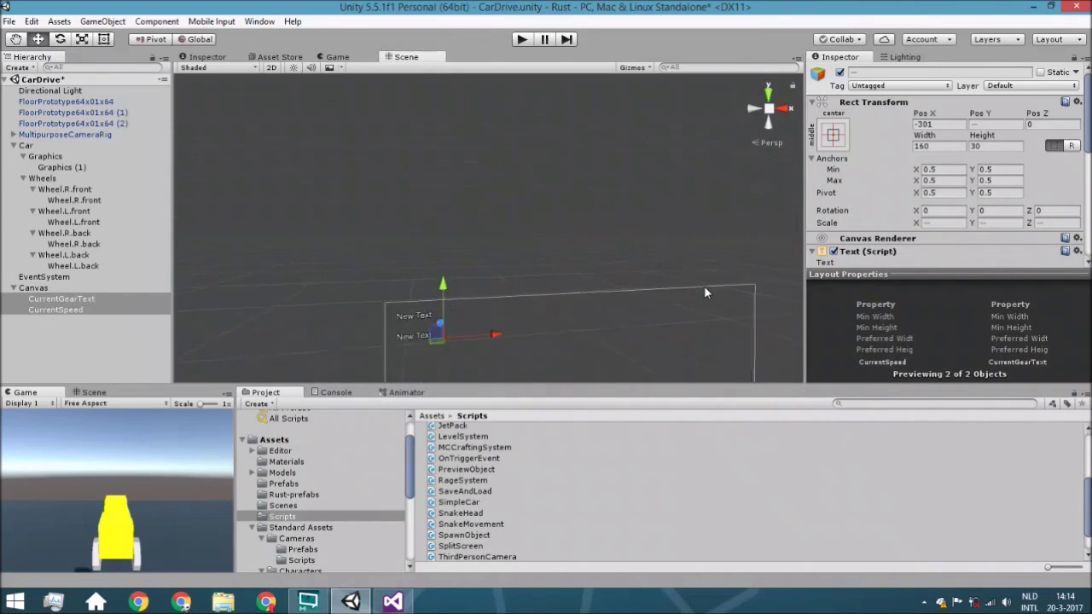
Apply the top-left anchor preset to both selected texts, setting their pivot to the top left as well.
middle_click_drag(577, 324, 468, 184)
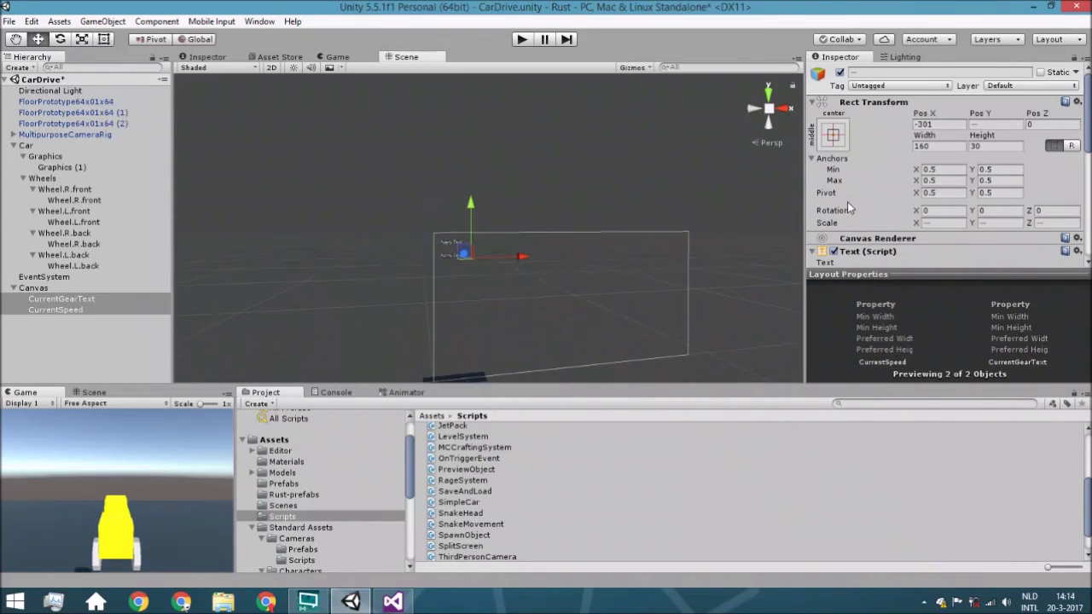
left_click(837, 134)
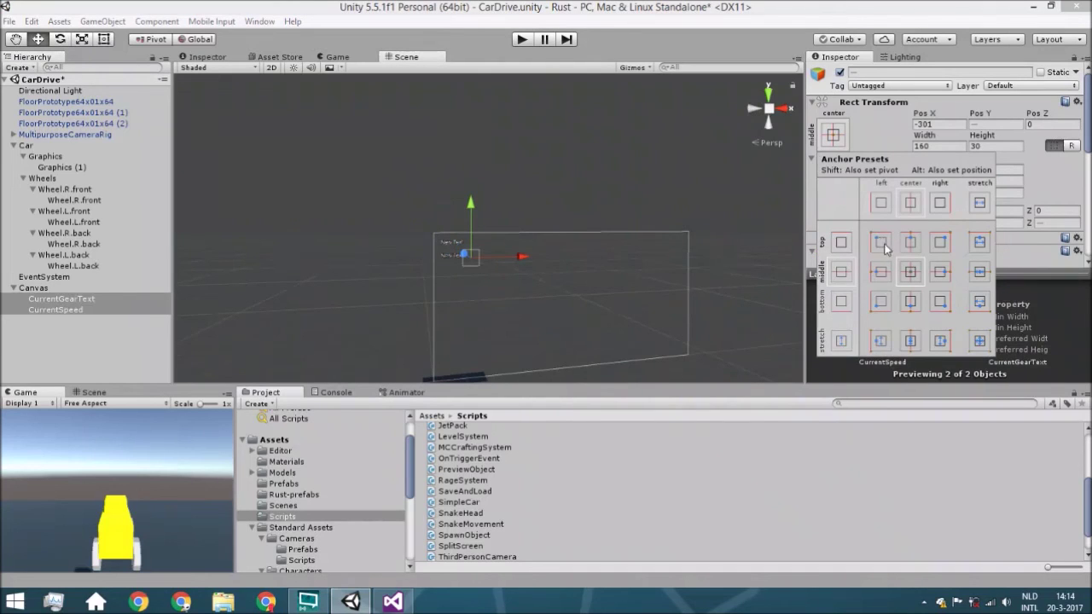
left_click(887, 248)
middle_click_drag(594, 171, 618, 98)
scroll(503, 247, "up", 5)
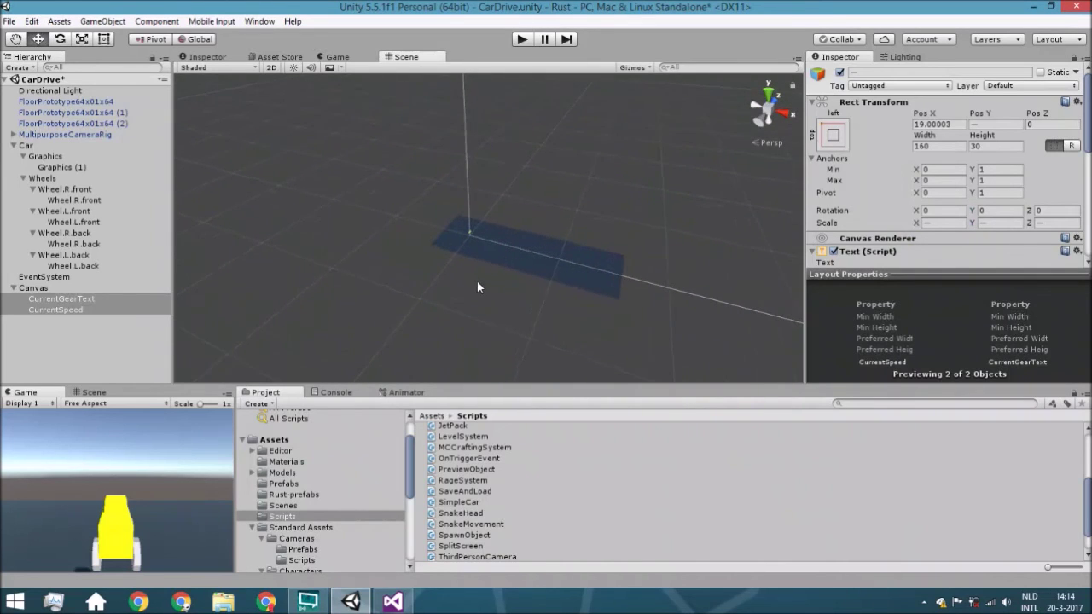
Select and frame the Car object in the scene, and start play mode to test it.
left_click(46, 156)
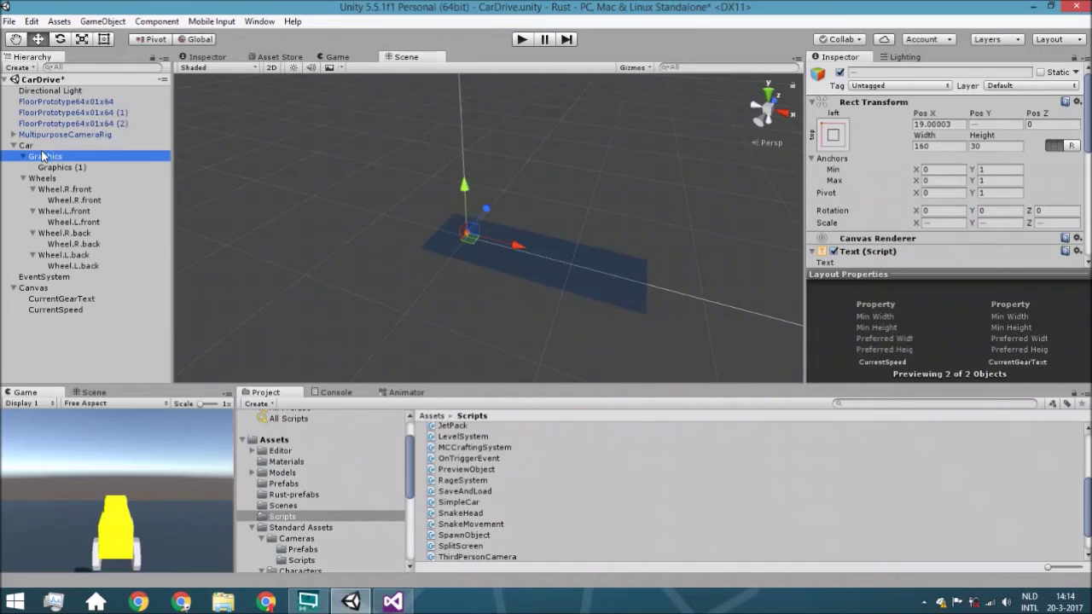
left_click(44, 146)
key("f")
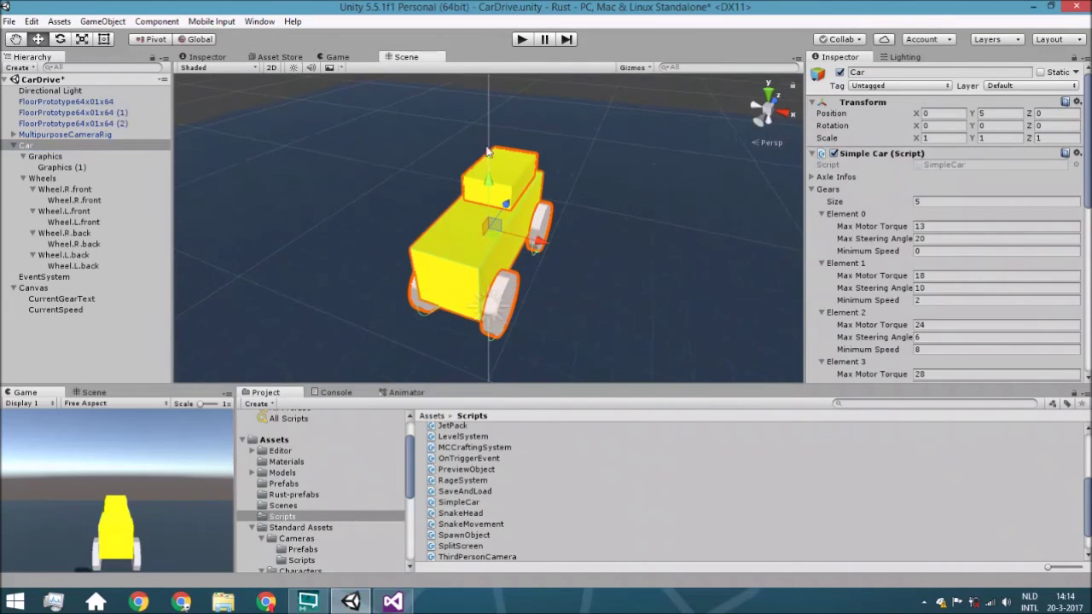
left_click(521, 40)
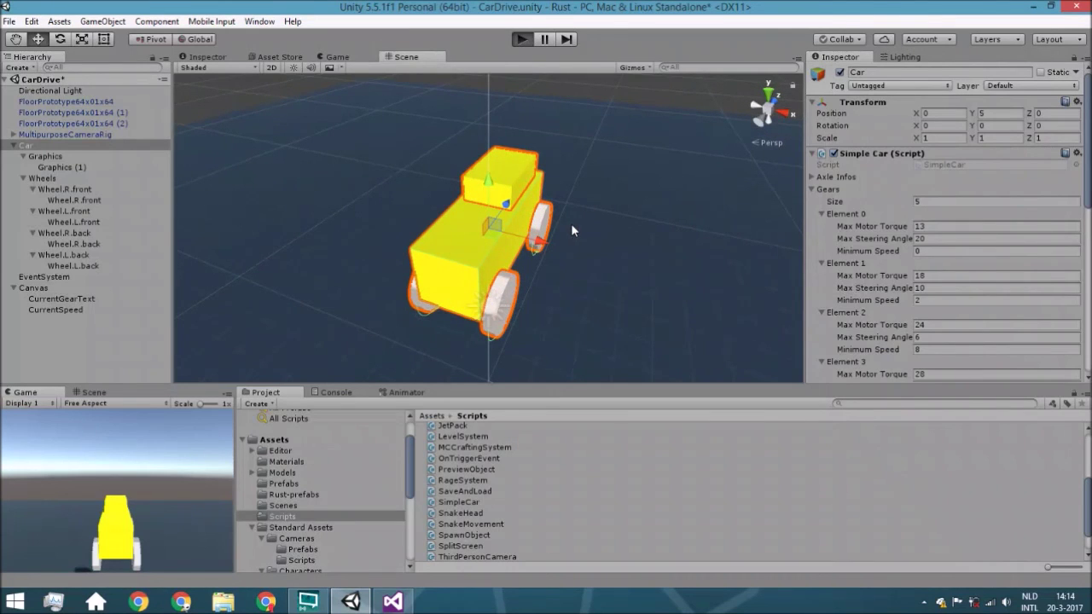